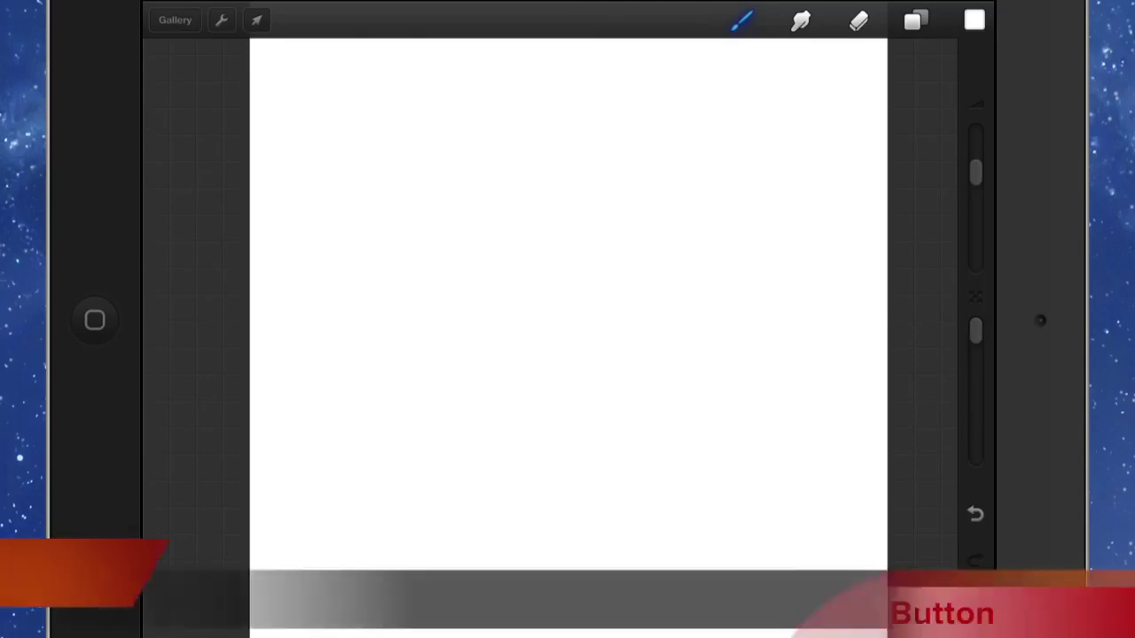
- Untick the Background layer in the Layers panel so the canvas is transparent
{"action": "left_click", "coordinate": [914, 19]}
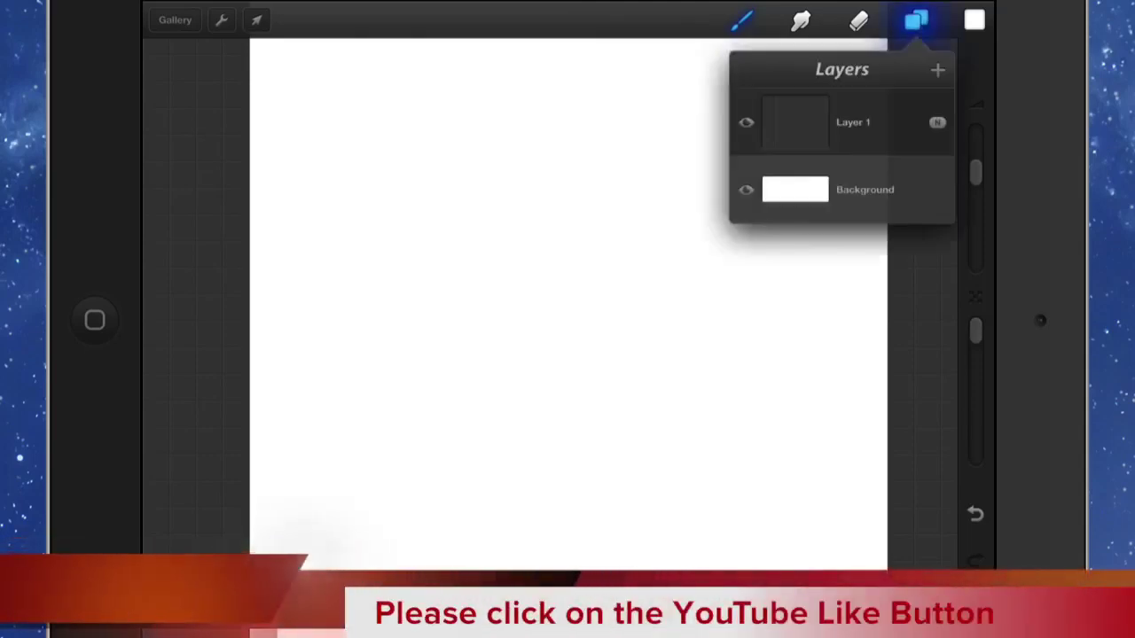
{"action": "left_click", "coordinate": [746, 189]}
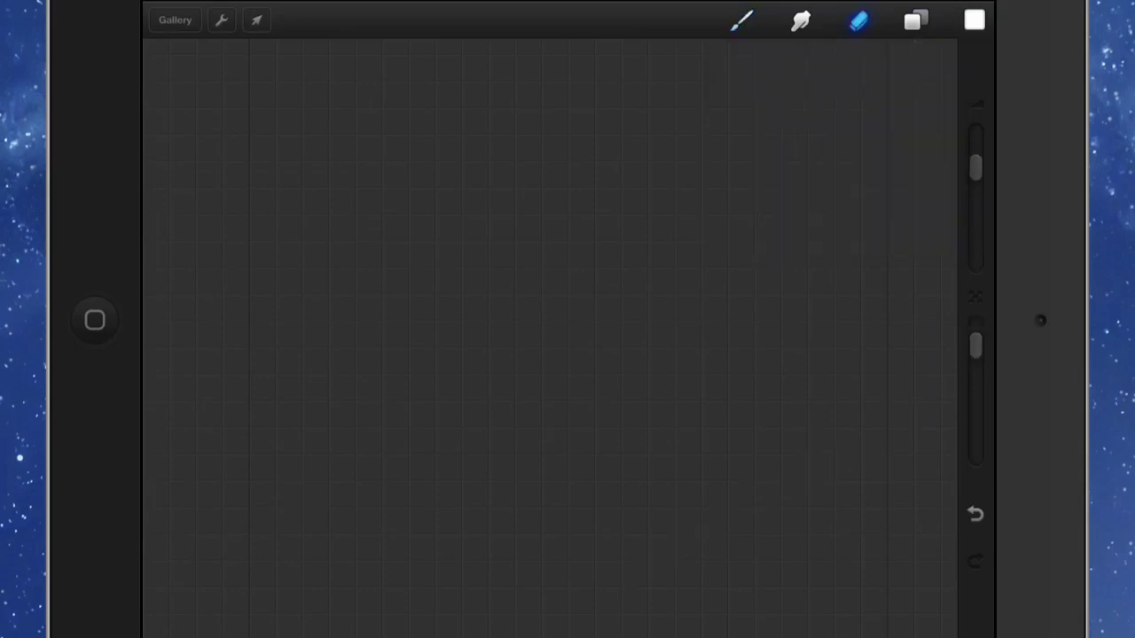
- Select the Old Brush from the Painting brush set
{"action": "left_click", "coordinate": [741, 21]}
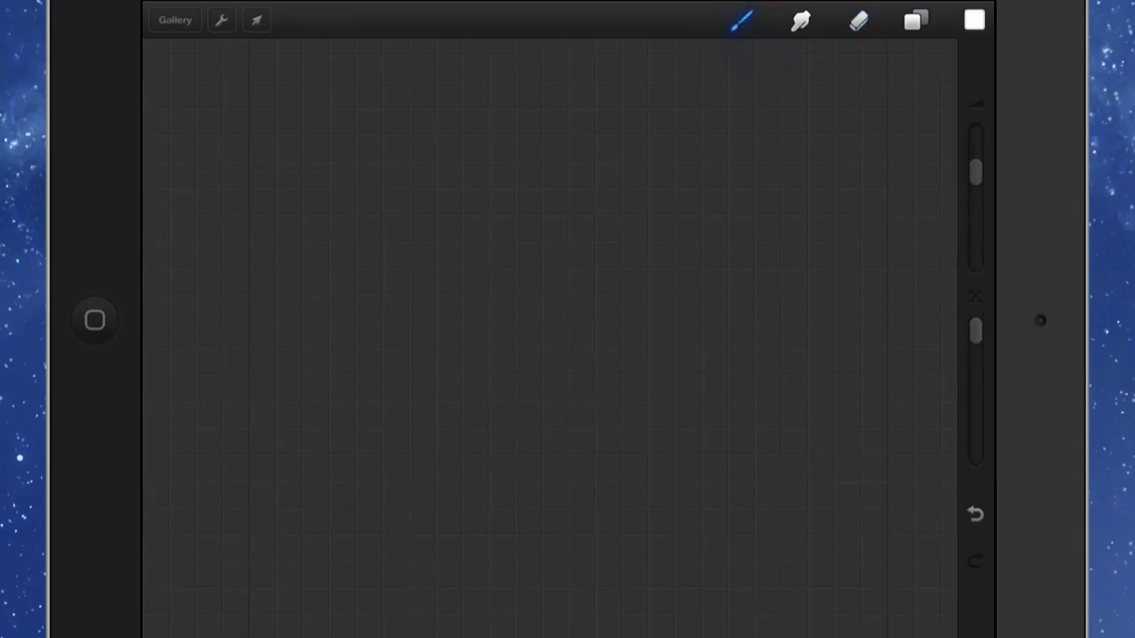
{"action": "left_click", "coordinate": [741, 20]}
{"action": "left_click", "coordinate": [710, 120]}
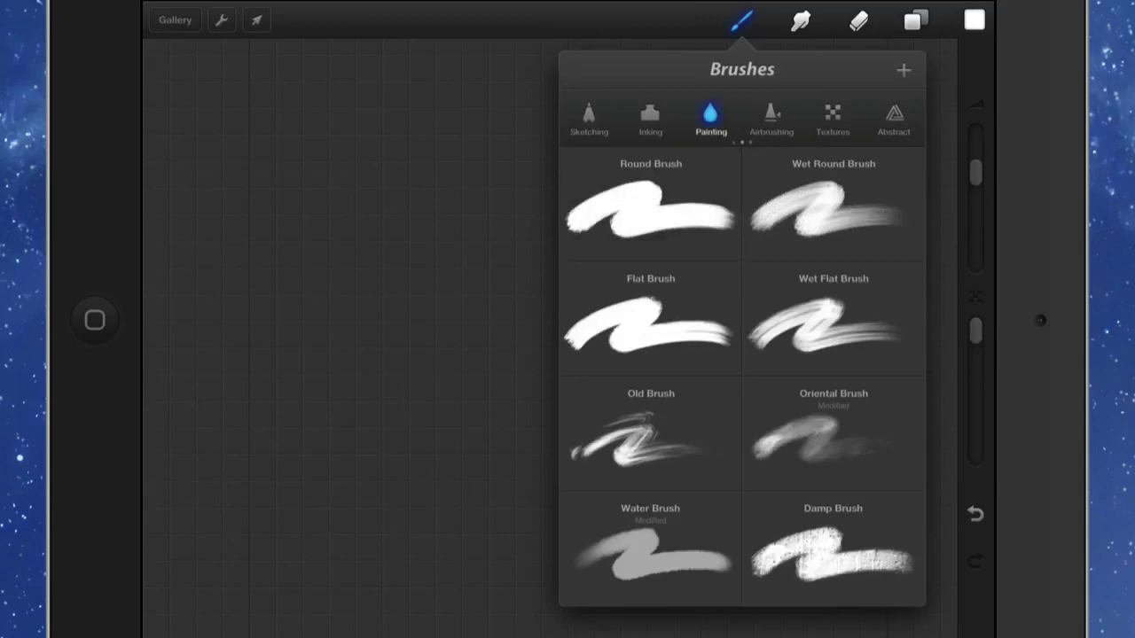
{"action": "left_click", "coordinate": [650, 435]}
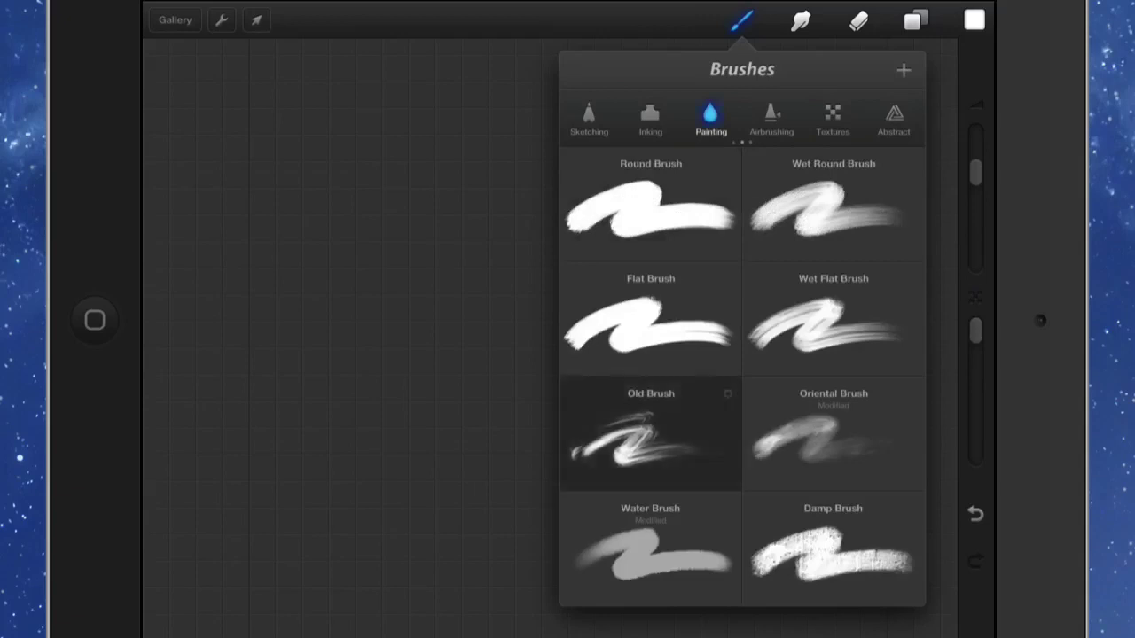
- Paint a cluster of white spiral and comet-shaped swirl strokes with small dabs
{"action": "left_click_drag", "start_coordinate": [631, 235], "coordinate": [568, 288]}
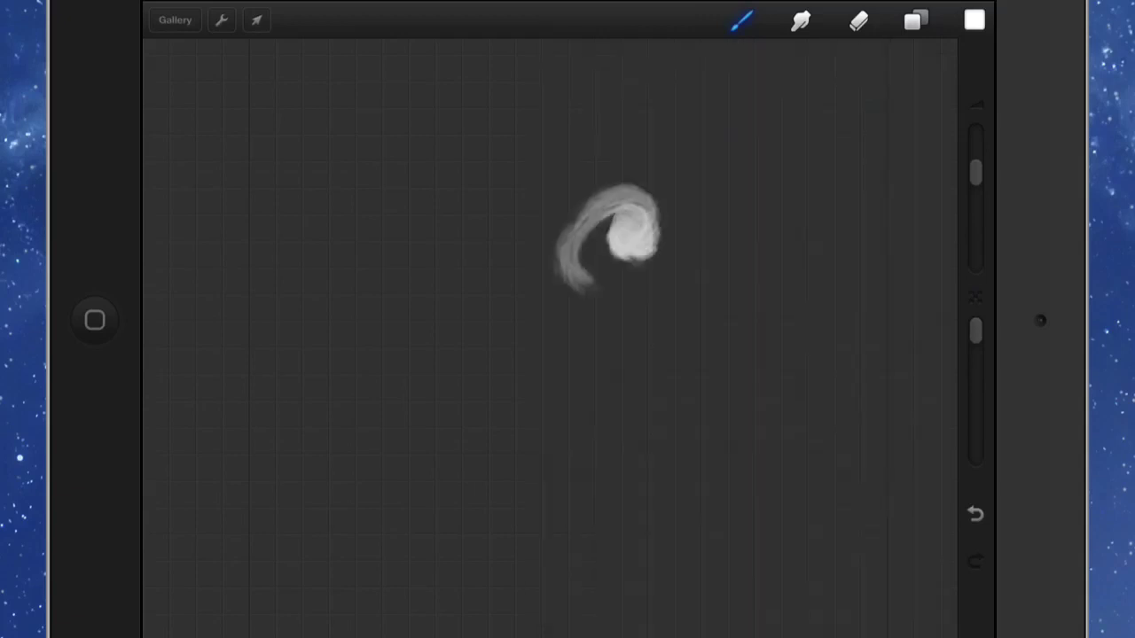
{"action": "mouse_move", "coordinate": [704, 153]}
{"action": "left_mouse_down"}
{"action": "mouse_move", "coordinate": [660, 124]}
{"action": "mouse_move", "coordinate": [527, 217]}
{"action": "left_mouse_up"}
{"action": "left_click_drag", "start_coordinate": [683, 314], "coordinate": [661, 404]}
{"action": "left_click_drag", "start_coordinate": [634, 231], "coordinate": [567, 284]}
{"action": "left_click_drag", "start_coordinate": [753, 155], "coordinate": [714, 209]}
{"action": "left_click_drag", "start_coordinate": [727, 248], "coordinate": [744, 323]}
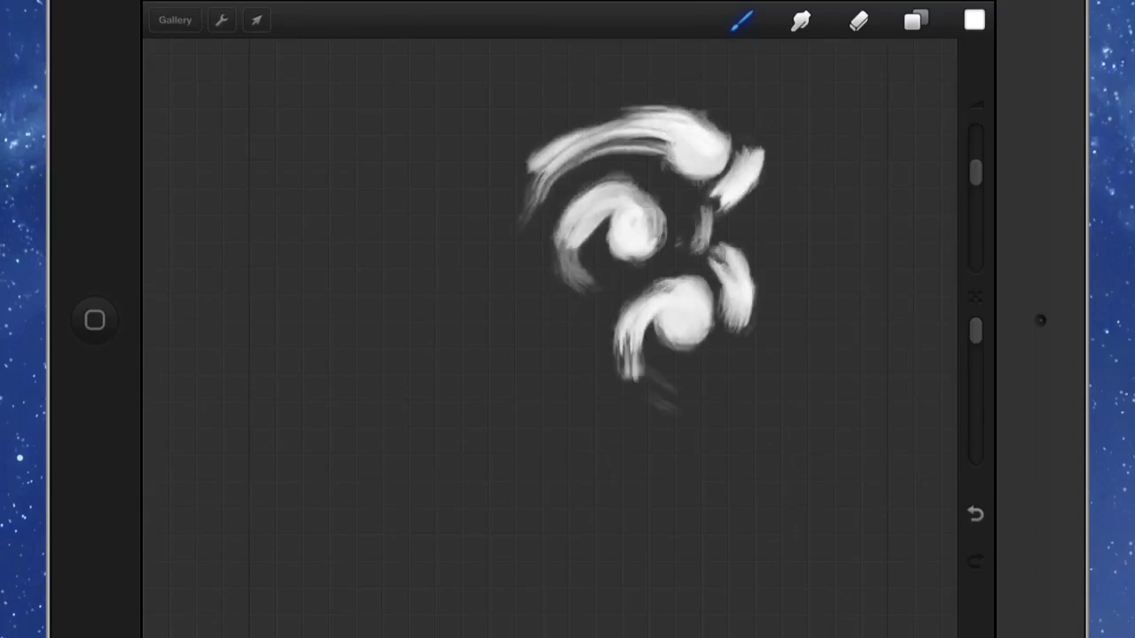
- Move the swirls down-left and scale them up to fill the canvas
{"action": "left_click", "coordinate": [256, 19]}
{"action": "left_click_drag", "start_coordinate": [638, 230], "coordinate": [538, 380]}
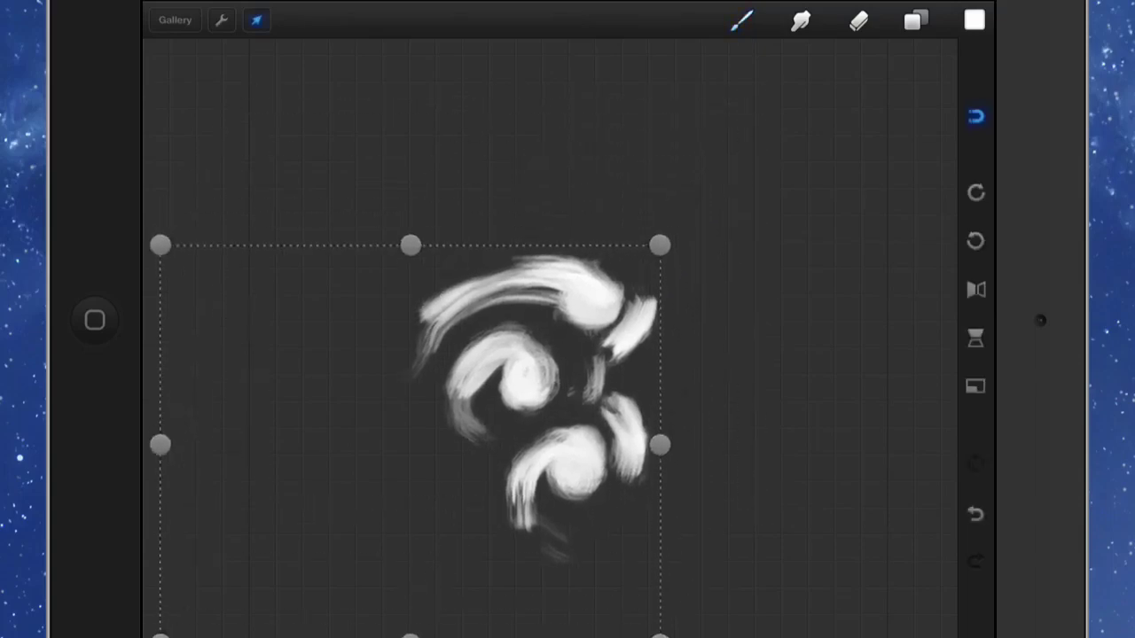
{"action": "left_click_drag", "start_coordinate": [666, 244], "coordinate": [856, 94]}
{"action": "left_click", "coordinate": [741, 19]}
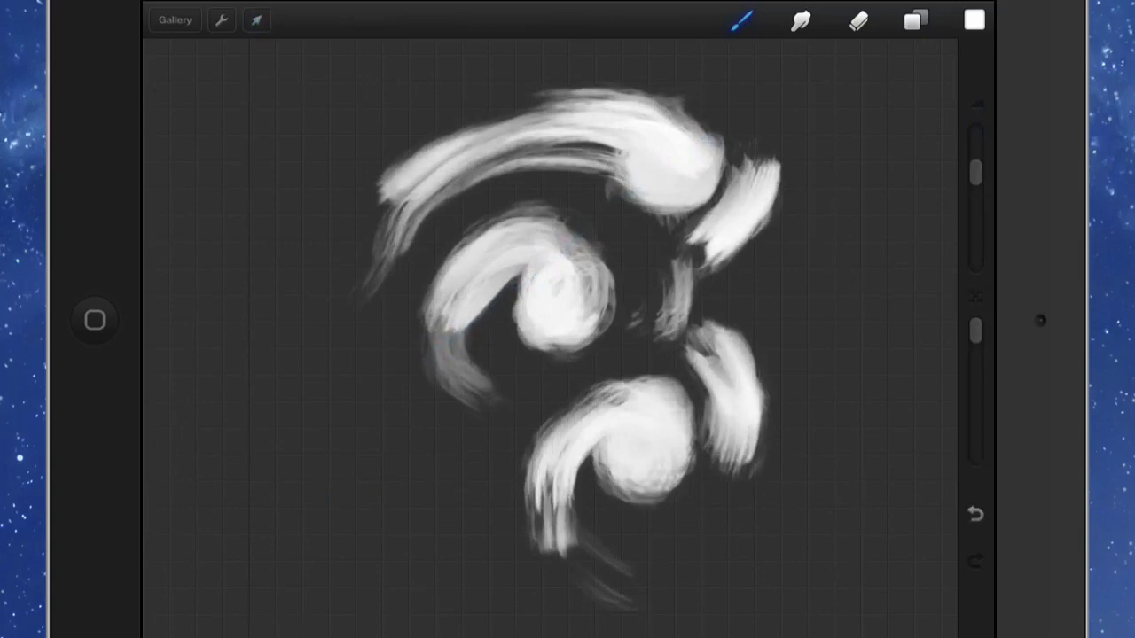
- Erase the stray tails below the lower swirl, atop the top swirl, and right edge
{"action": "left_click", "coordinate": [858, 19]}
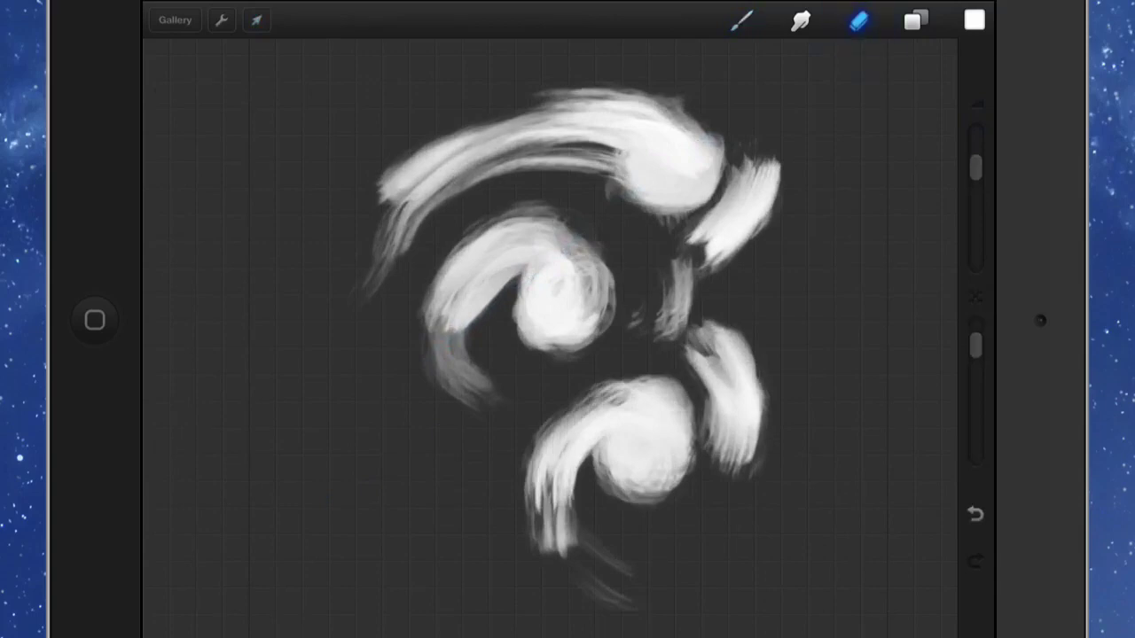
{"action": "mouse_move", "coordinate": [625, 606]}
{"action": "left_mouse_down"}
{"action": "mouse_move", "coordinate": [592, 583]}
{"action": "mouse_move", "coordinate": [586, 545]}
{"action": "left_mouse_up"}
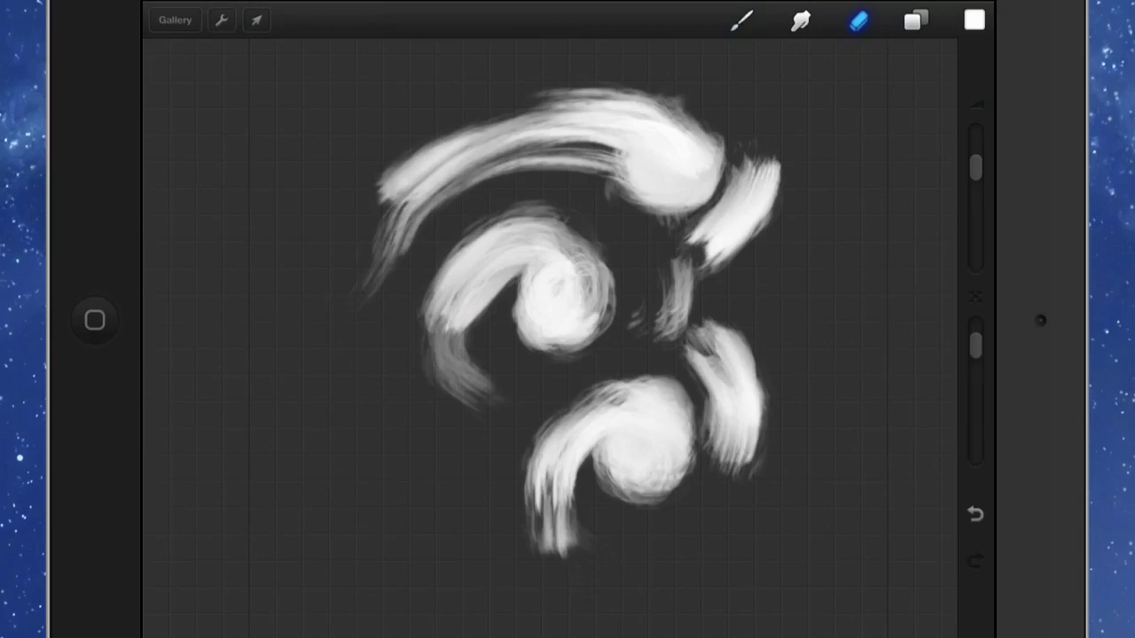
{"action": "left_click_drag", "start_coordinate": [522, 120], "coordinate": [382, 200]}
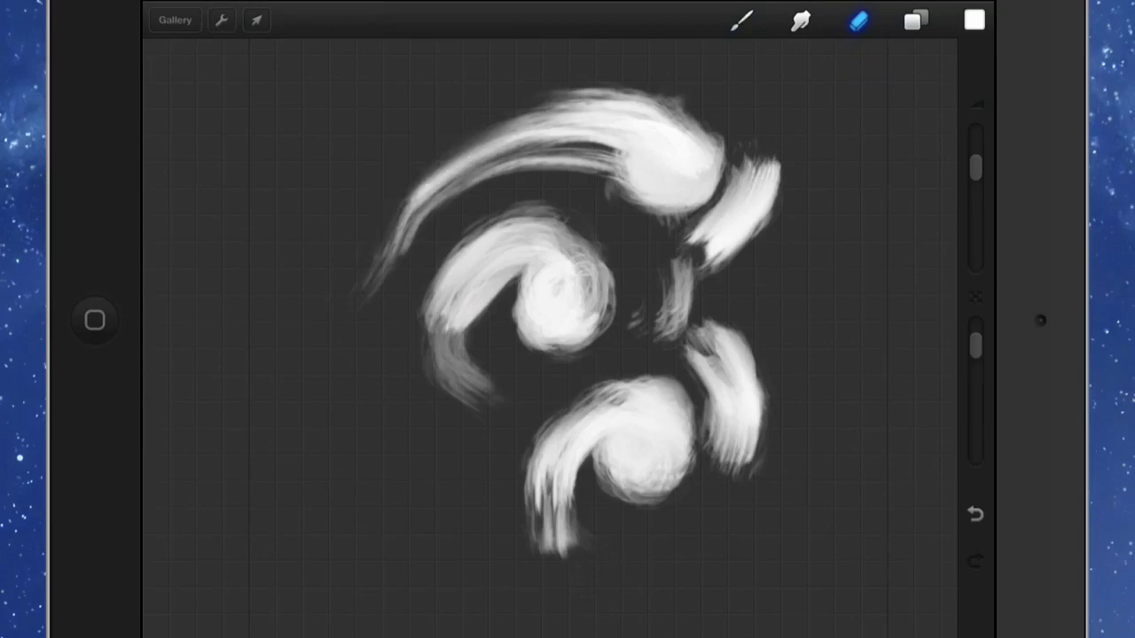
{"action": "left_click_drag", "start_coordinate": [759, 385], "coordinate": [755, 424]}
- Export the swirl artwork to Photos as a PNG image
{"action": "left_click", "coordinate": [221, 19]}
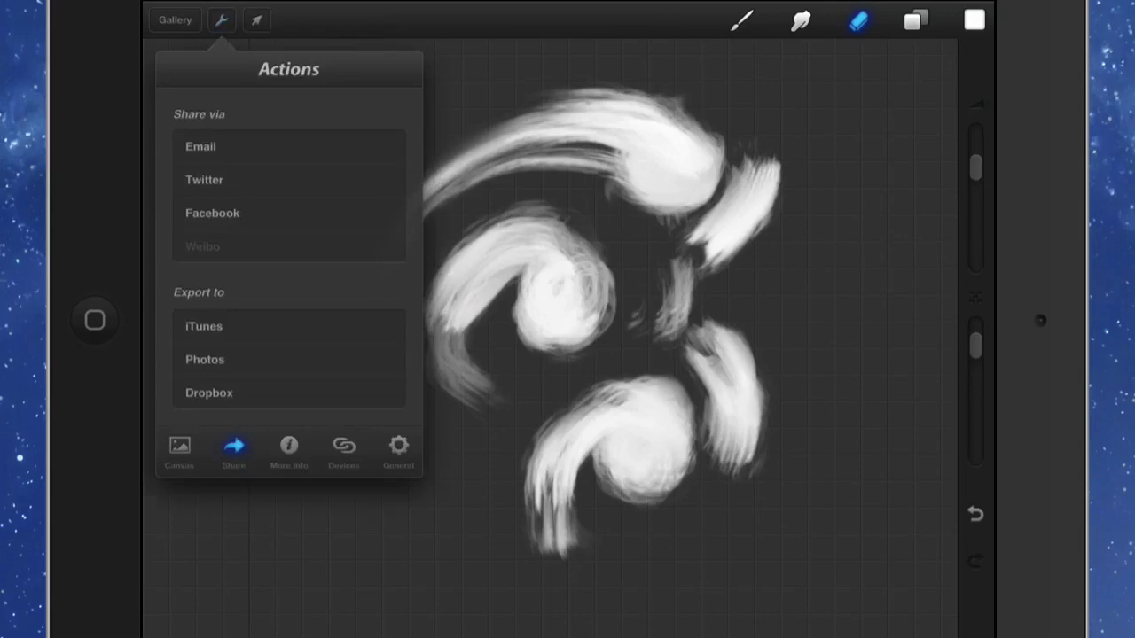
{"action": "left_click", "coordinate": [205, 359]}
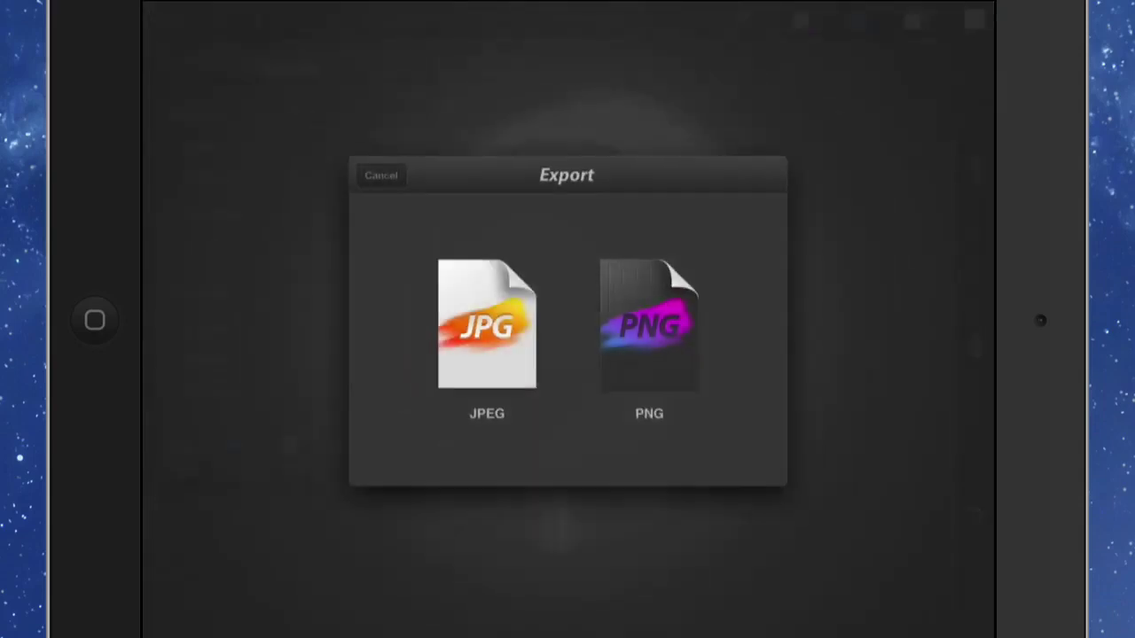
{"action": "left_click", "coordinate": [649, 325]}
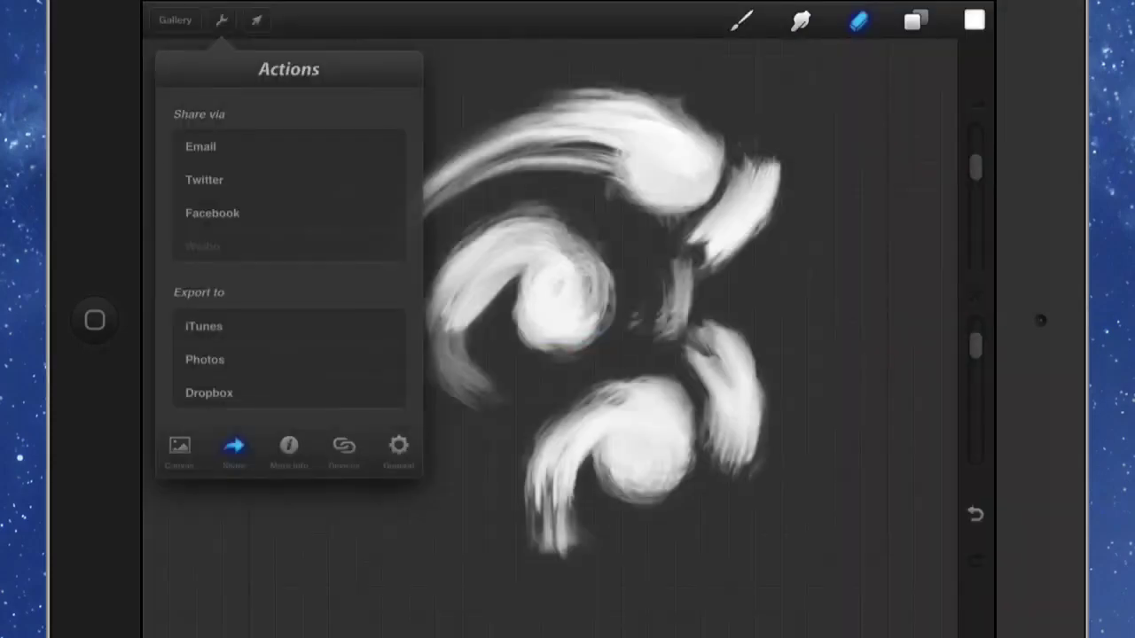
- Create a new brush in the Wizard brush set
{"action": "left_click", "coordinate": [741, 20]}
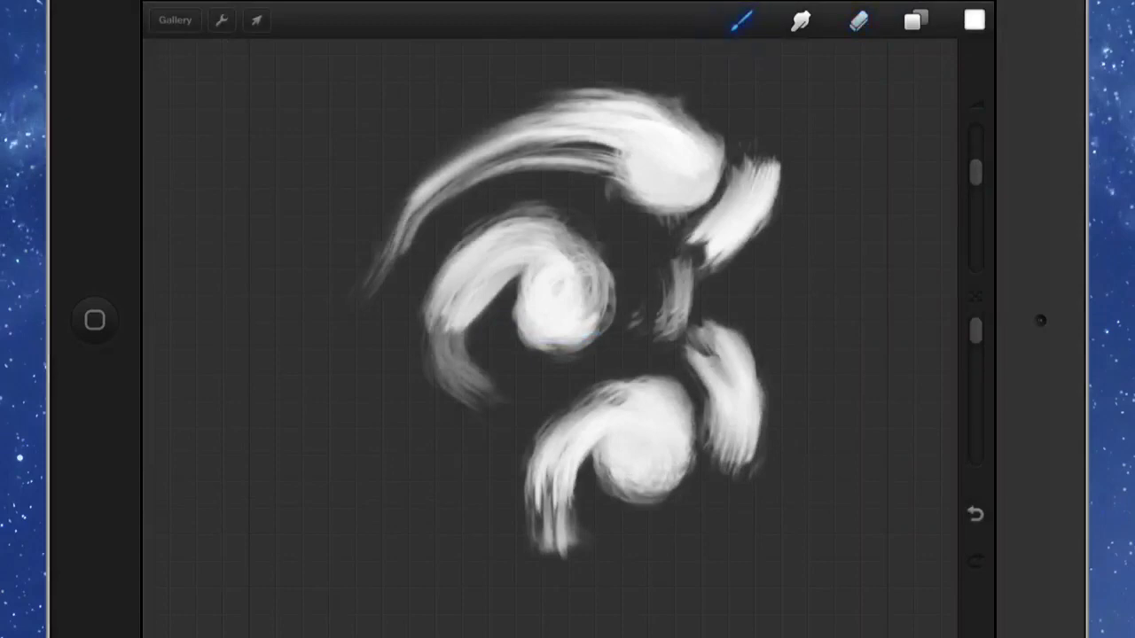
{"action": "left_click", "coordinate": [741, 19]}
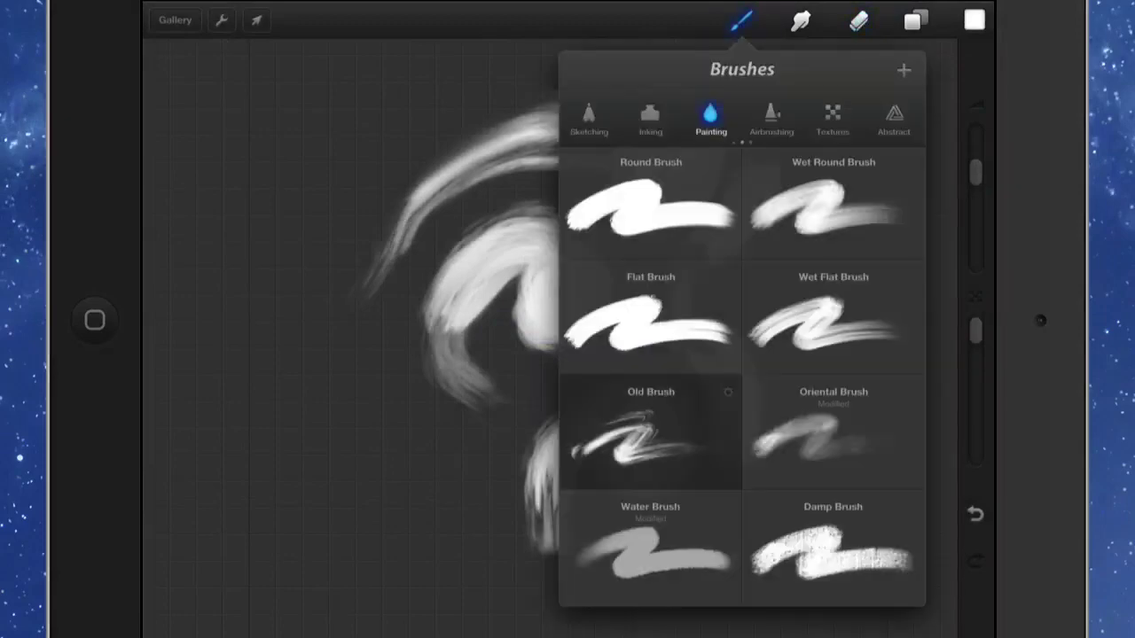
{"action": "left_click_drag", "start_coordinate": [834, 115], "coordinate": [621, 115]}
{"action": "left_click", "coordinate": [588, 116]}
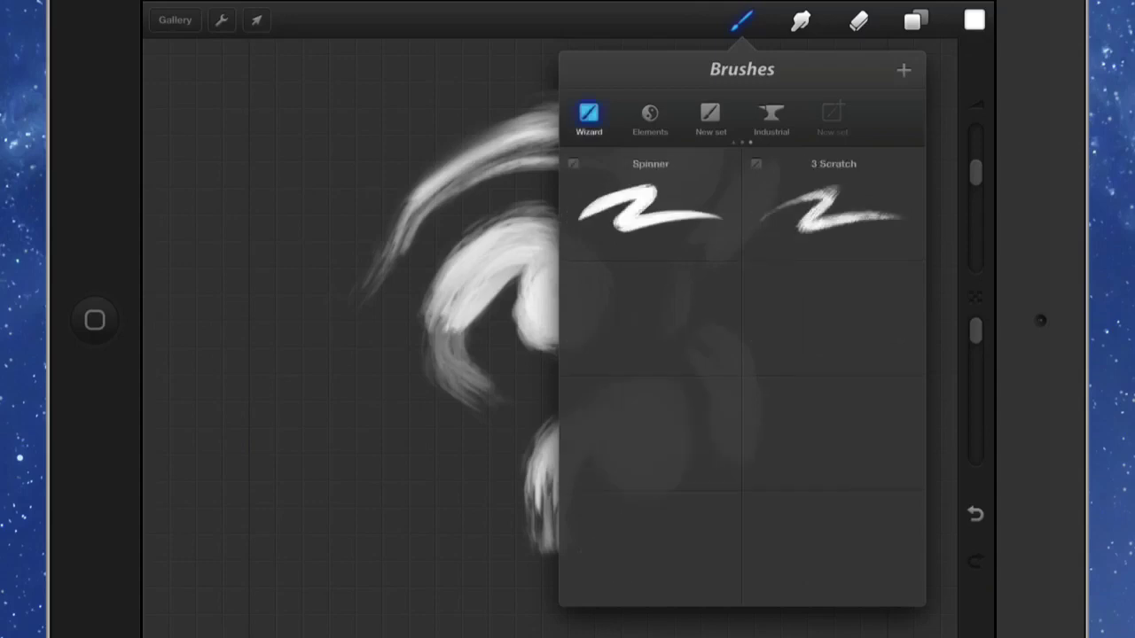
{"action": "left_click", "coordinate": [903, 69]}
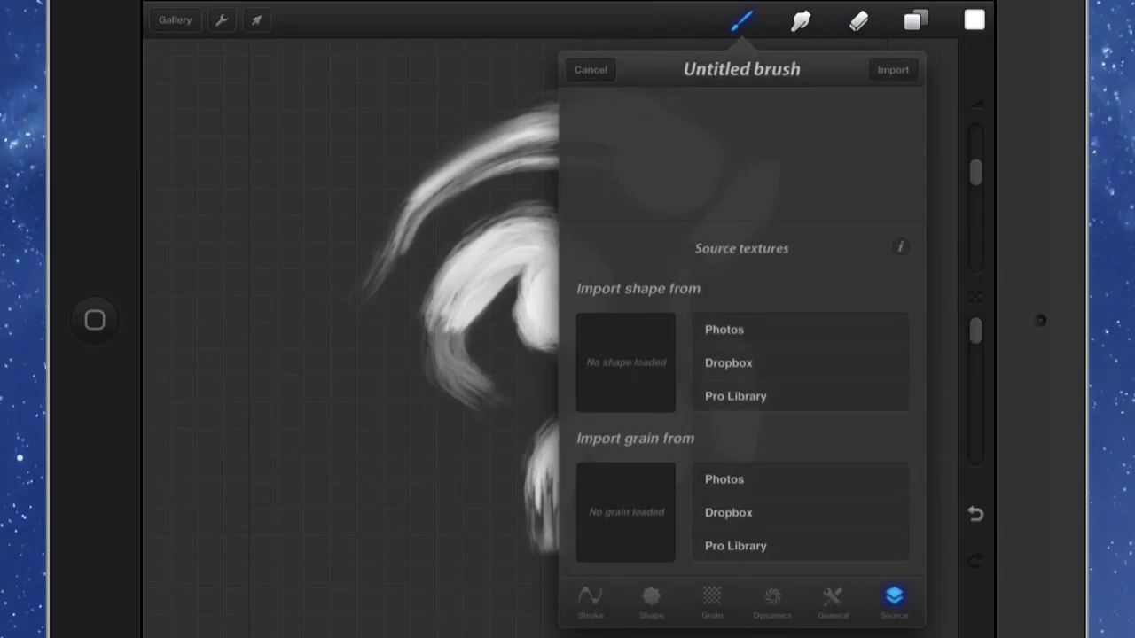
- Import the Camera Roll swirl image as the shape and a Pro Library texture as grain
{"action": "left_click", "coordinate": [723, 329]}
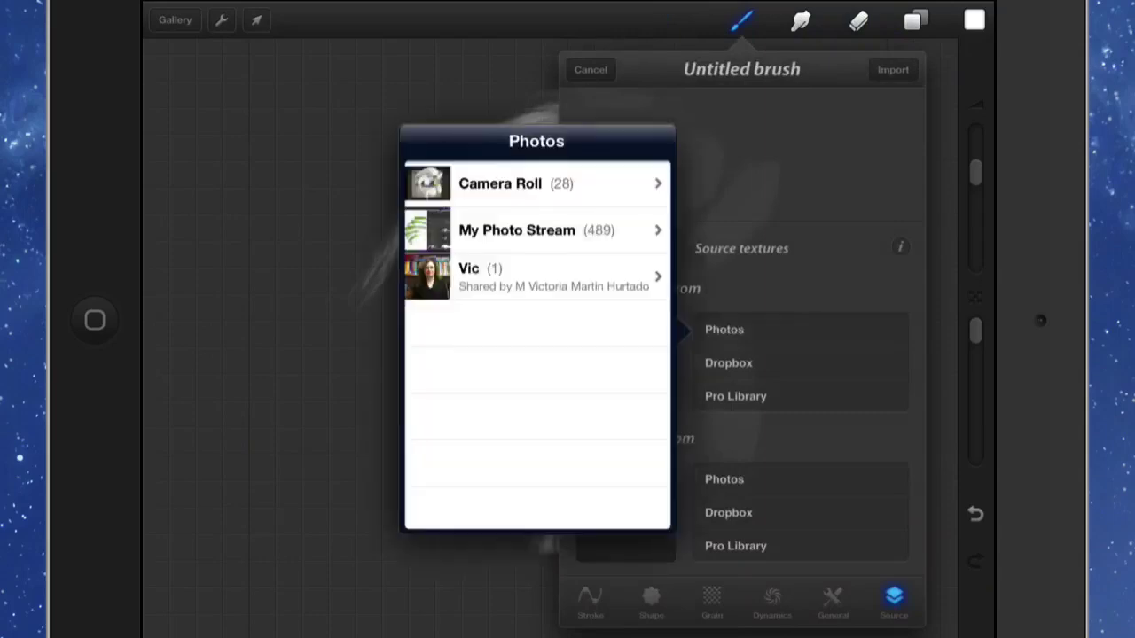
{"action": "left_click", "coordinate": [532, 183]}
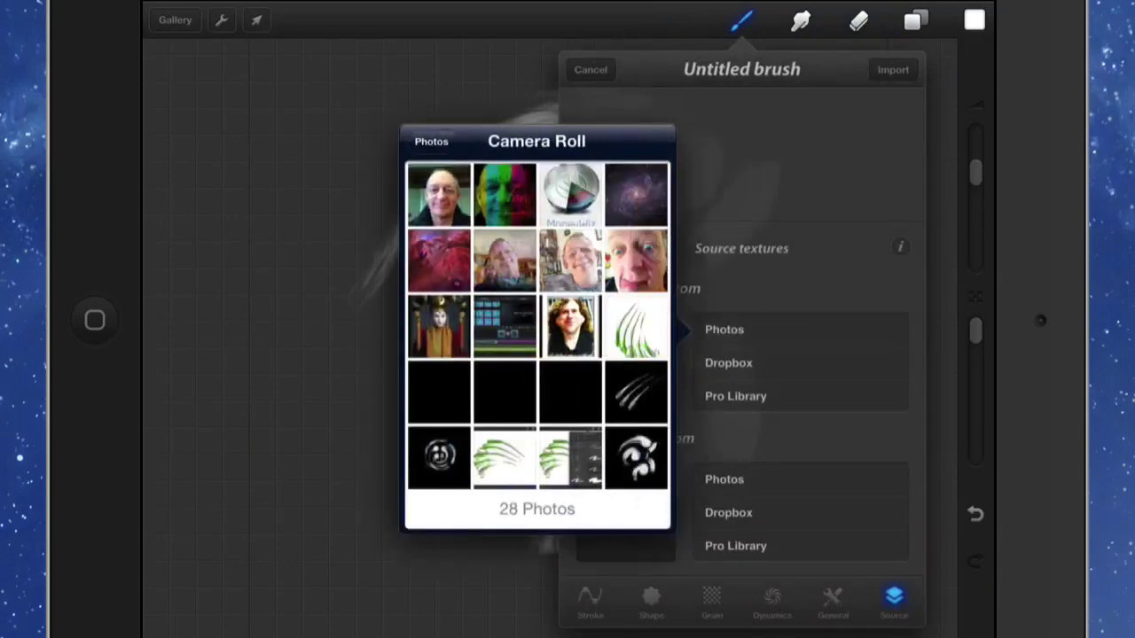
{"action": "left_click", "coordinate": [636, 457]}
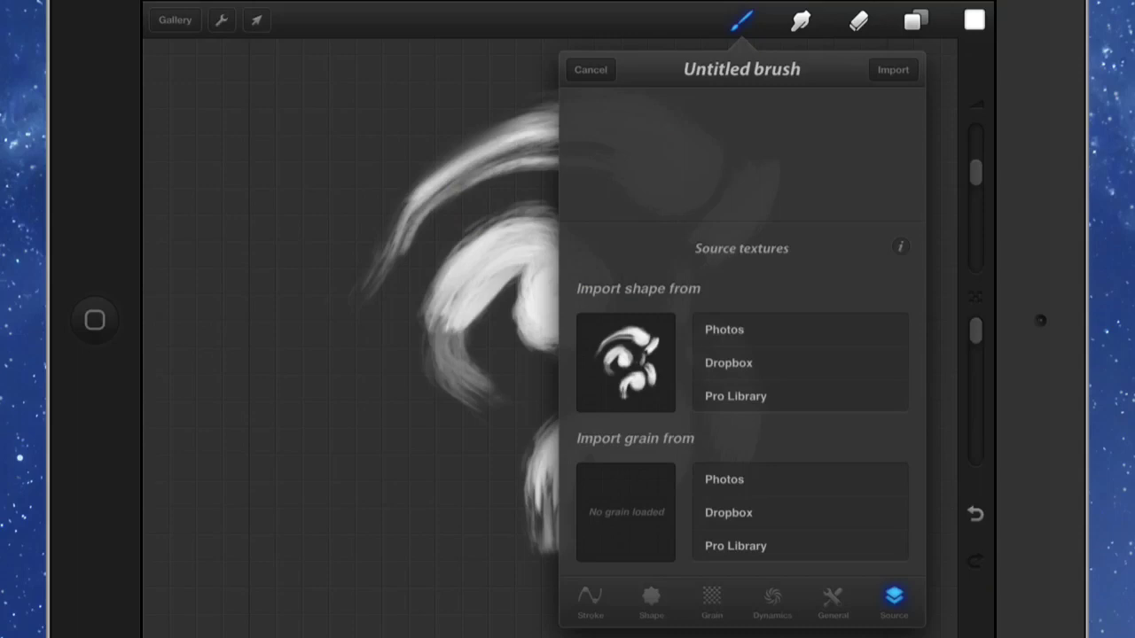
{"action": "left_click", "coordinate": [735, 546]}
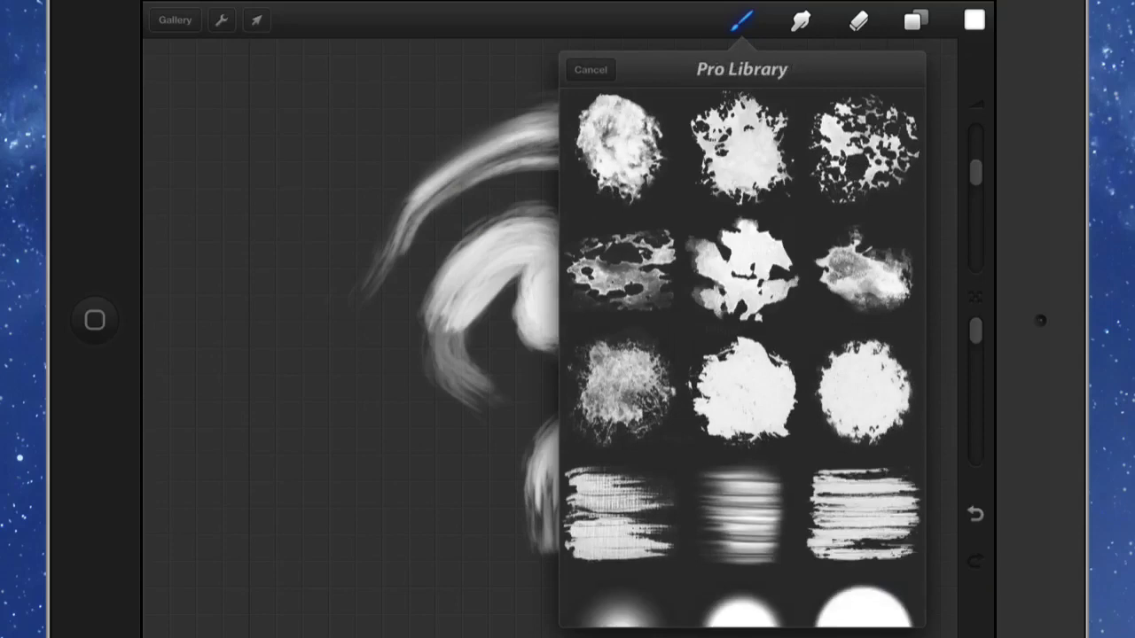
{"action": "left_click", "coordinate": [619, 147]}
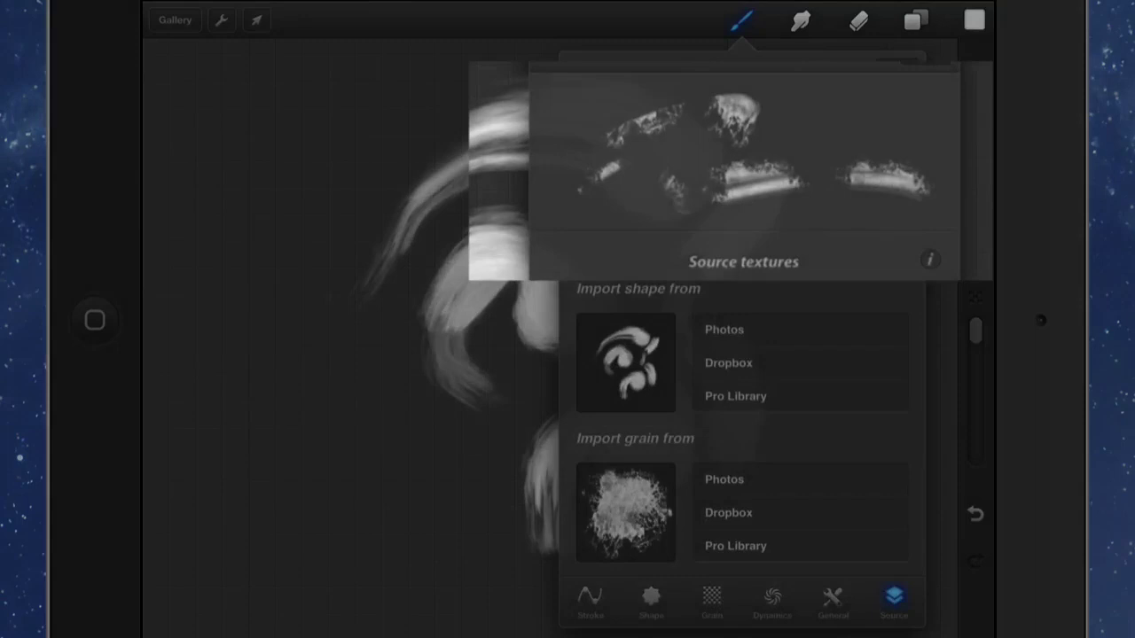
- Reduce stroke spacing and set Taper Start to 20% and Taper End to 1%
{"action": "left_click", "coordinate": [590, 597]}
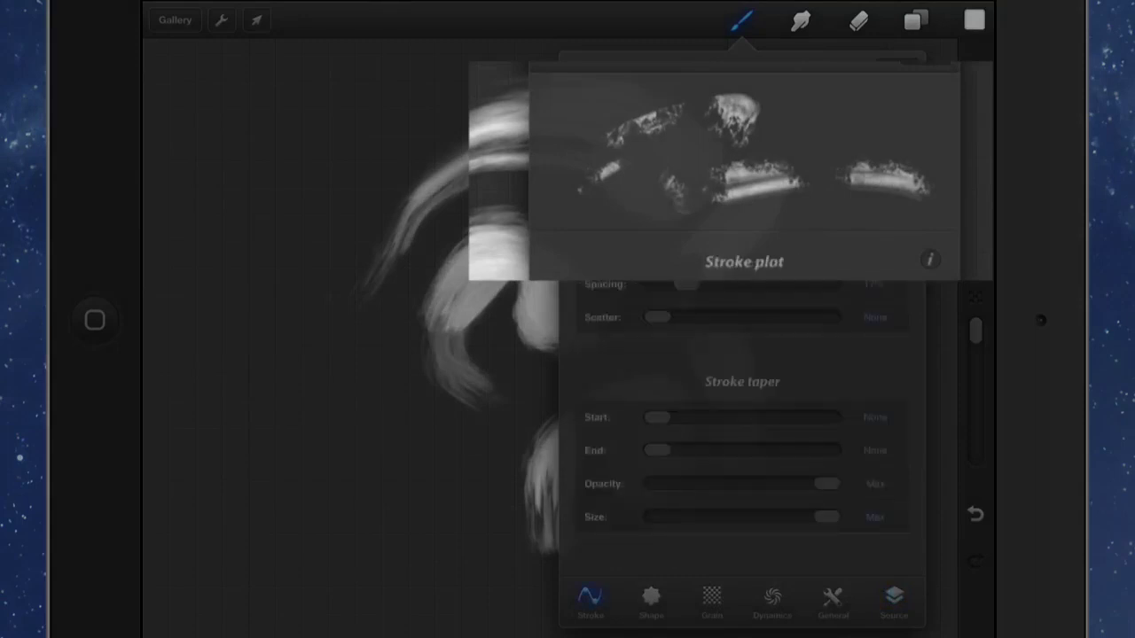
{"action": "mouse_move", "coordinate": [685, 284]}
{"action": "left_mouse_down"}
{"action": "mouse_move", "coordinate": [657, 284]}
{"action": "mouse_move", "coordinate": [727, 316]}
{"action": "mouse_move", "coordinate": [758, 316]}
{"action": "left_mouse_up"}
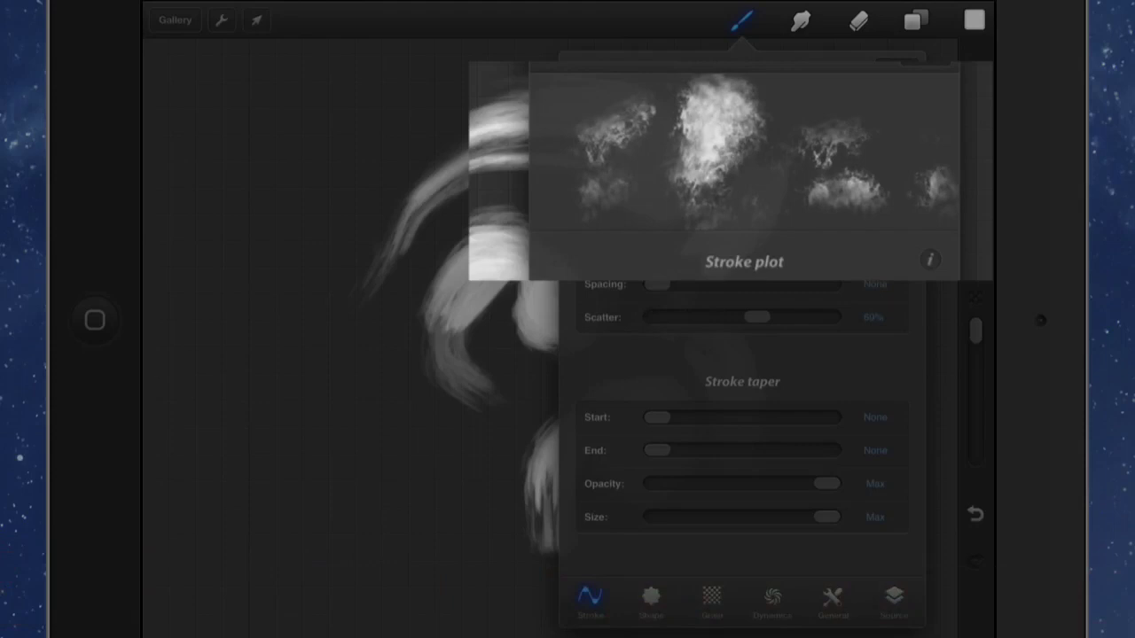
{"action": "left_click_drag", "start_coordinate": [657, 416], "coordinate": [760, 417]}
{"action": "left_click_drag", "start_coordinate": [760, 417], "coordinate": [758, 417]}
{"action": "mouse_move", "coordinate": [657, 450]}
{"action": "left_mouse_down"}
{"action": "mouse_move", "coordinate": [754, 450]}
{"action": "mouse_move", "coordinate": [664, 450]}
{"action": "left_mouse_up"}
{"action": "left_click_drag", "start_coordinate": [756, 316], "coordinate": [656, 317]}
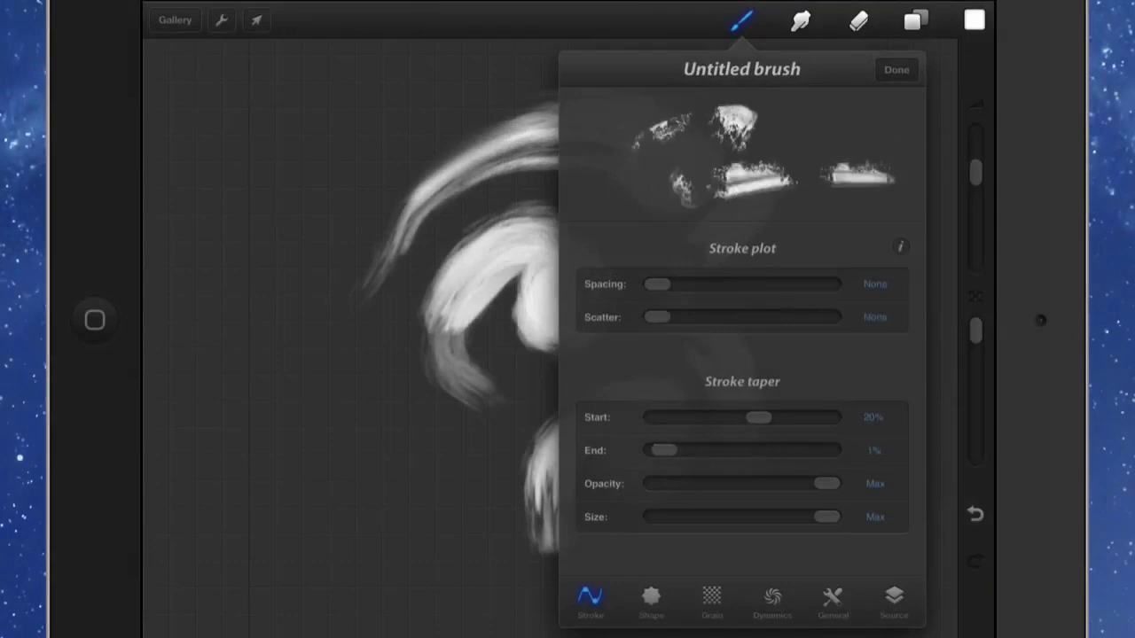
- Set grain Movement to 26% and grain Scale to 36%
{"action": "left_click", "coordinate": [712, 601]}
{"action": "left_click_drag", "start_coordinate": [826, 283], "coordinate": [710, 284]}
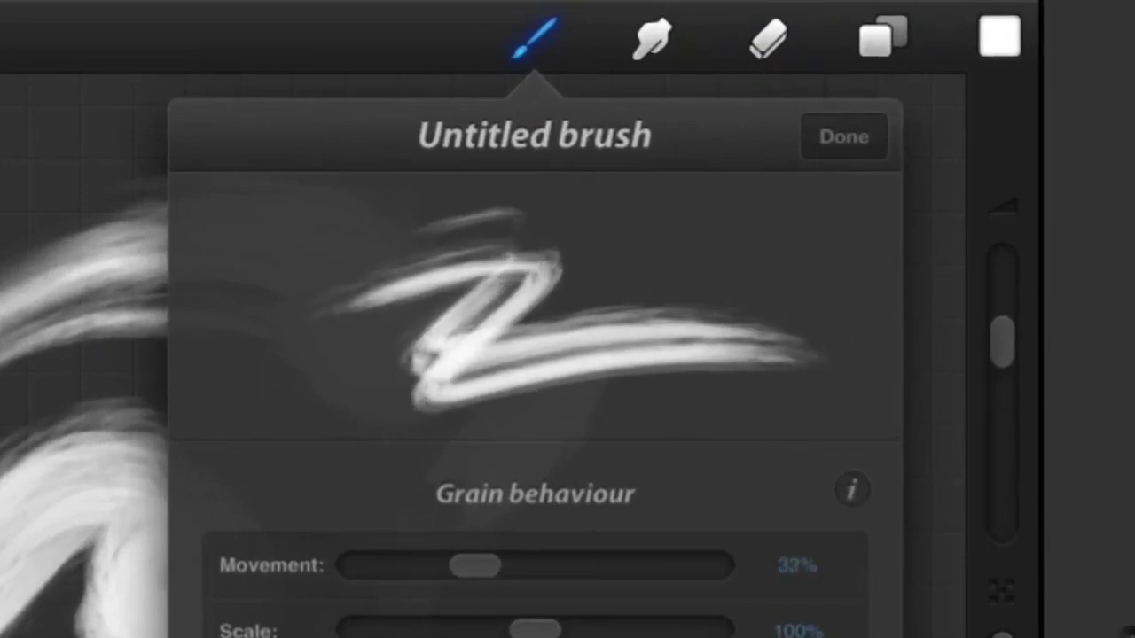
{"action": "left_click_drag", "start_coordinate": [475, 565], "coordinate": [452, 565]}
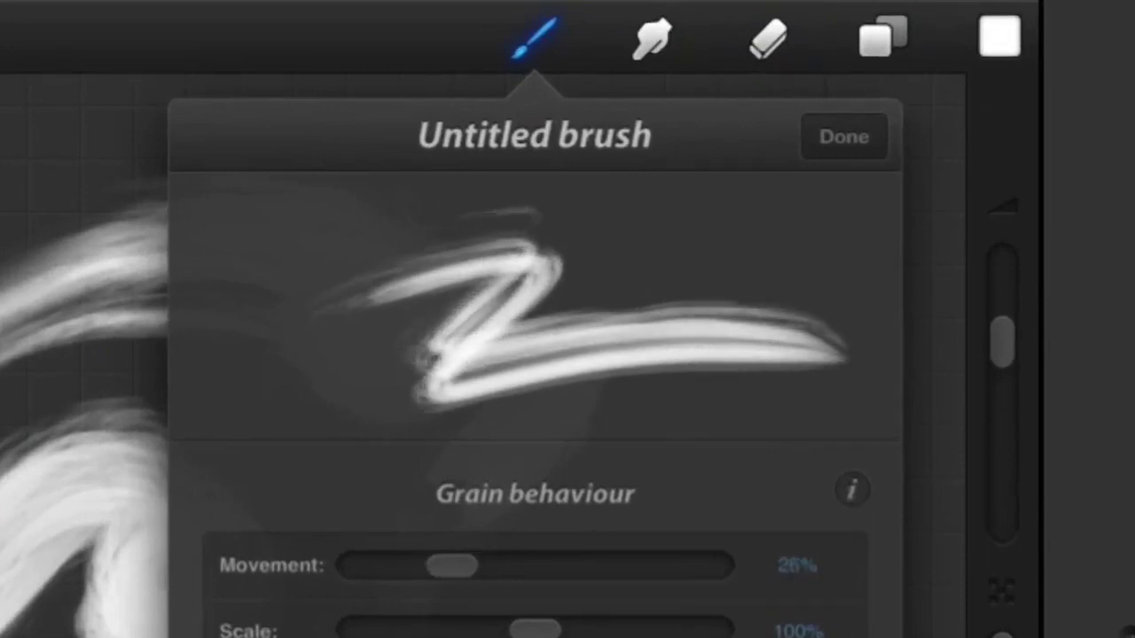
{"action": "mouse_move", "coordinate": [534, 630]}
{"action": "left_mouse_down"}
{"action": "mouse_move", "coordinate": [392, 629]}
{"action": "mouse_move", "coordinate": [458, 630]}
{"action": "mouse_move", "coordinate": [441, 629]}
{"action": "left_mouse_up"}
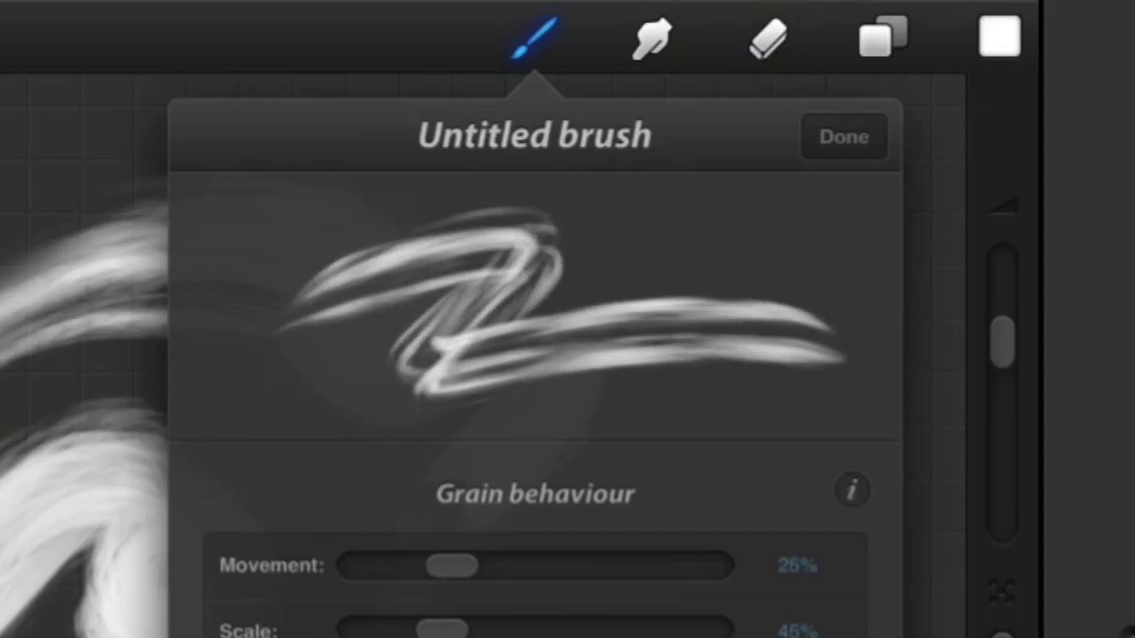
{"action": "left_click_drag", "start_coordinate": [441, 629], "coordinate": [426, 629]}
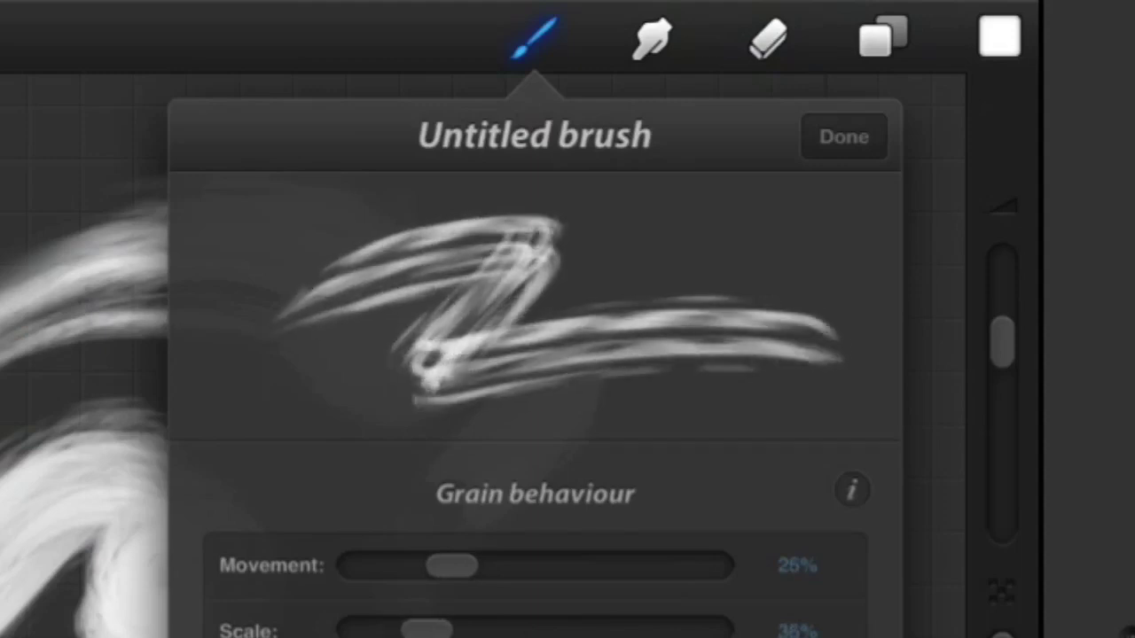
- Make stroke speed lower opacity and size, toggle glazed mixing, and add wetness
{"action": "scroll", "coordinate": [534, 550], "scroll_direction": "down", "scroll_amount": 3}
{"action": "mouse_move", "coordinate": [535, 565]}
{"action": "left_mouse_down"}
{"action": "mouse_move", "coordinate": [380, 566]}
{"action": "mouse_move", "coordinate": [633, 565]}
{"action": "left_mouse_up"}
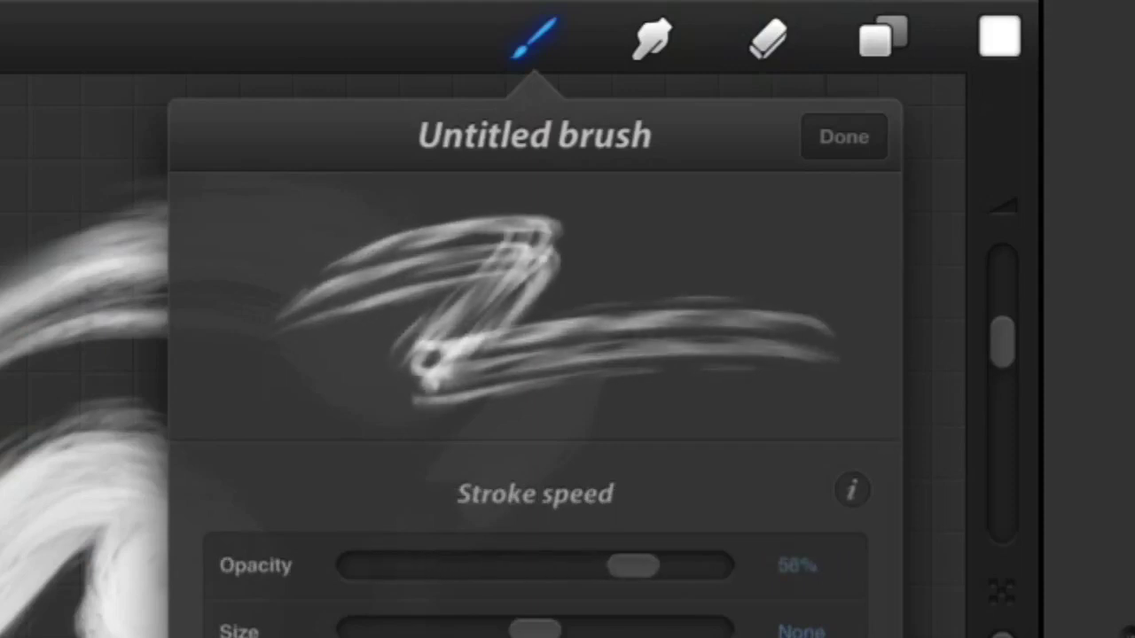
{"action": "mouse_move", "coordinate": [534, 629]}
{"action": "left_mouse_down"}
{"action": "mouse_move", "coordinate": [367, 629]}
{"action": "mouse_move", "coordinate": [705, 630]}
{"action": "mouse_move", "coordinate": [423, 630]}
{"action": "left_mouse_up"}
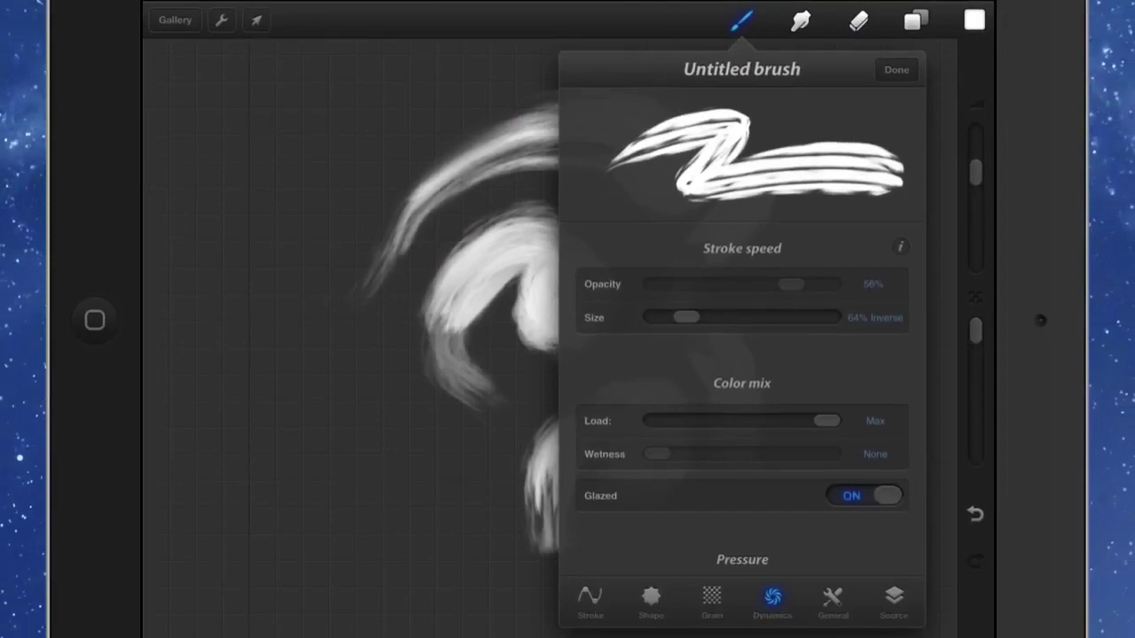
{"action": "left_click", "coordinate": [864, 496]}
{"action": "left_click_drag", "start_coordinate": [657, 453], "coordinate": [766, 454]}
- Rename the brush to 'Wizard Brush' in the General properties
{"action": "left_click", "coordinate": [832, 601]}
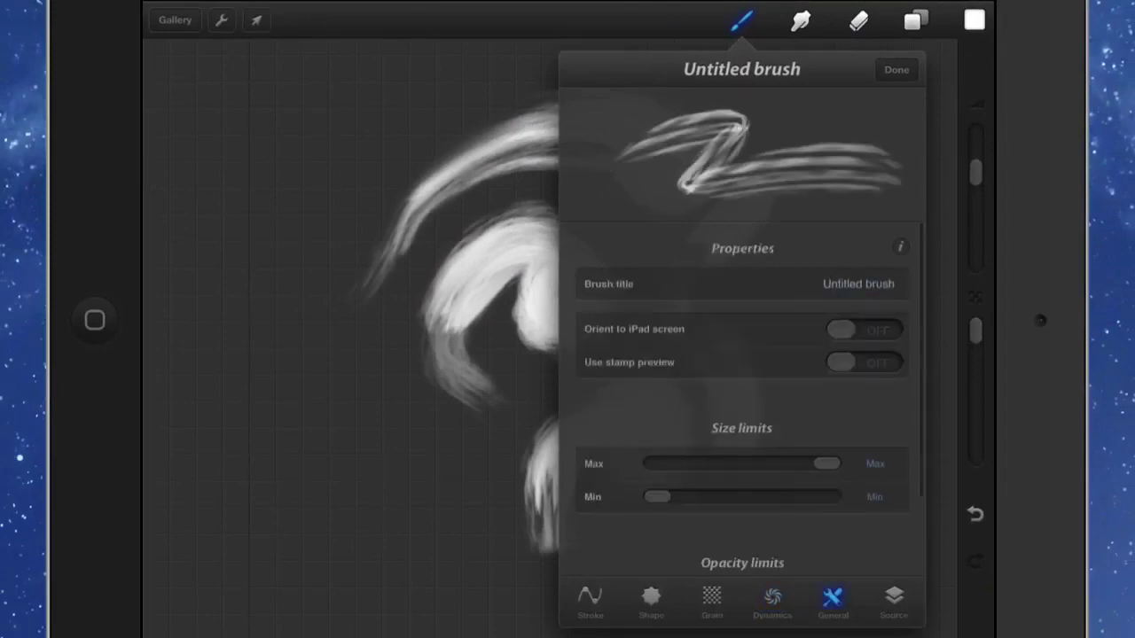
{"action": "left_click", "coordinate": [858, 284]}
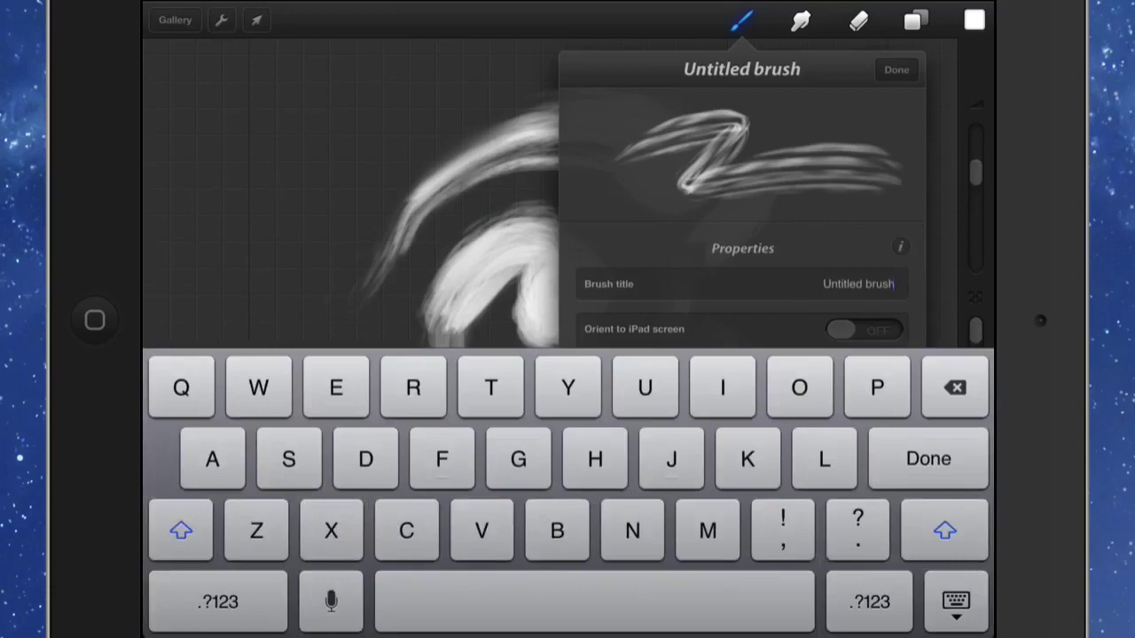
{"action": "type", "text": "Wizard Brush"}
{"action": "key", "text": "Return"}
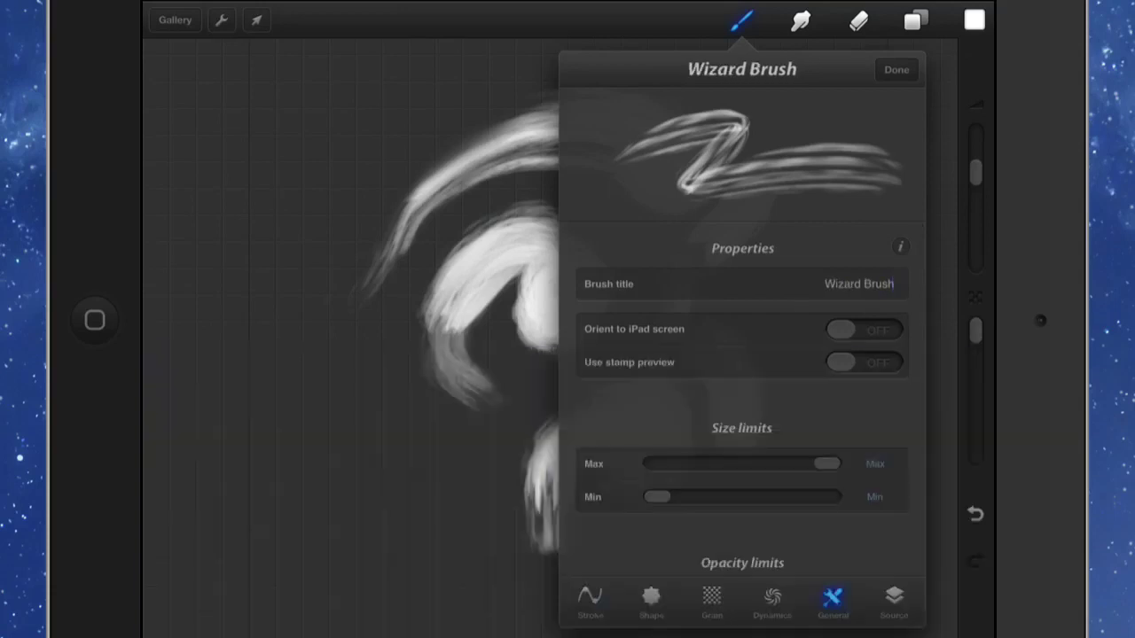
- Set the maximum brush size limit to about 53%
{"action": "left_click_drag", "start_coordinate": [826, 463], "coordinate": [749, 464]}
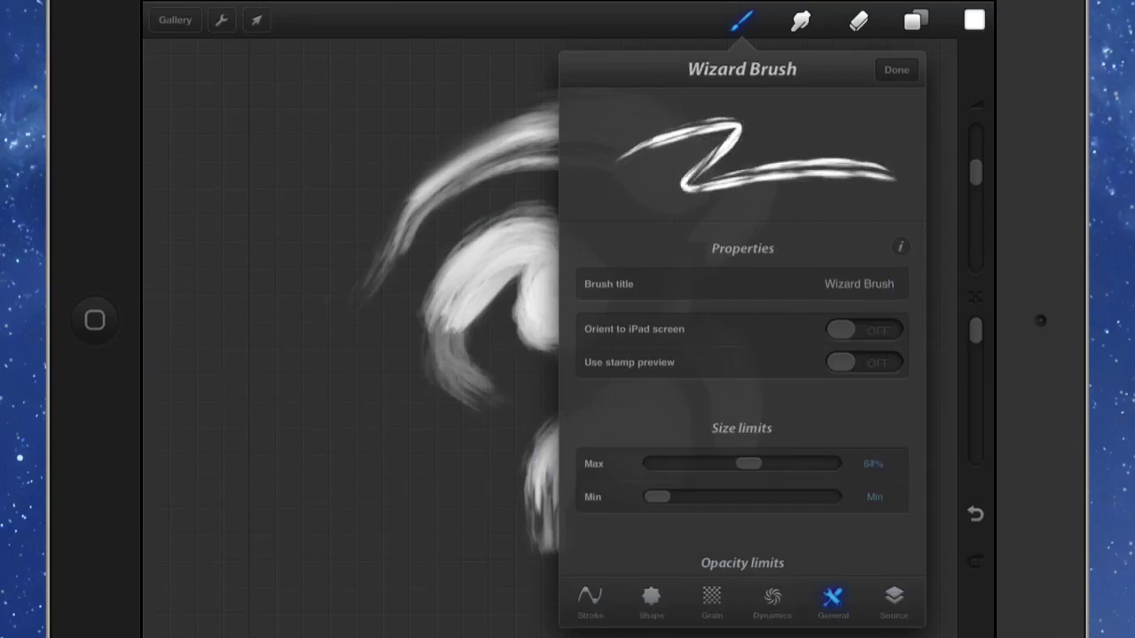
{"action": "mouse_move", "coordinate": [657, 496]}
{"action": "left_mouse_down"}
{"action": "mouse_move", "coordinate": [800, 497]}
{"action": "mouse_move", "coordinate": [657, 496]}
{"action": "left_mouse_up"}
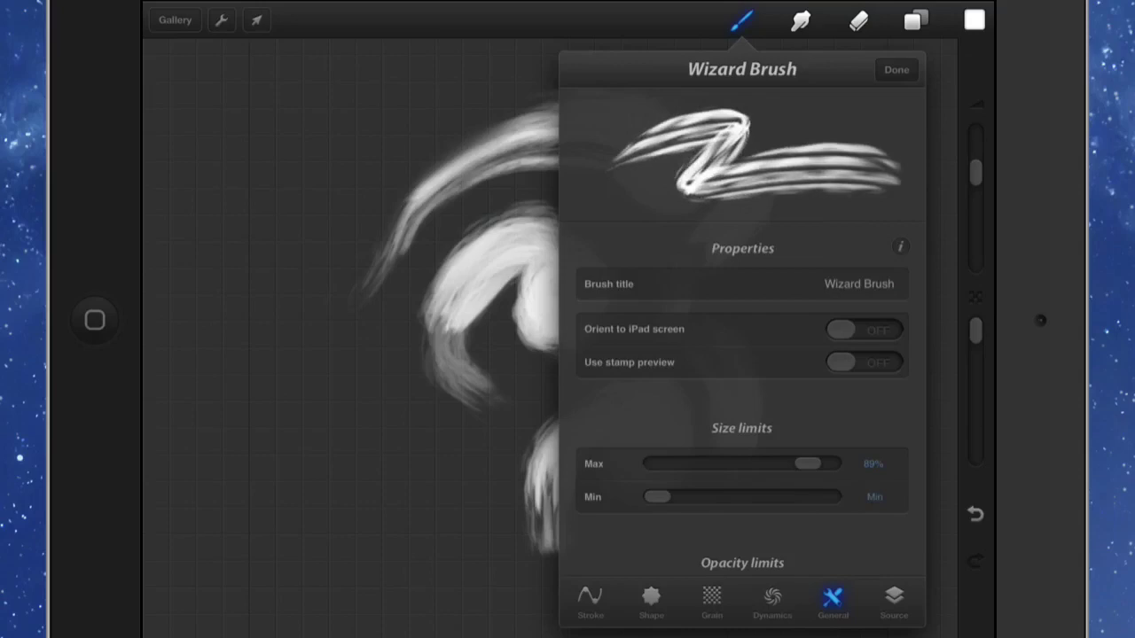
{"action": "left_click_drag", "start_coordinate": [807, 464], "coordinate": [744, 463]}
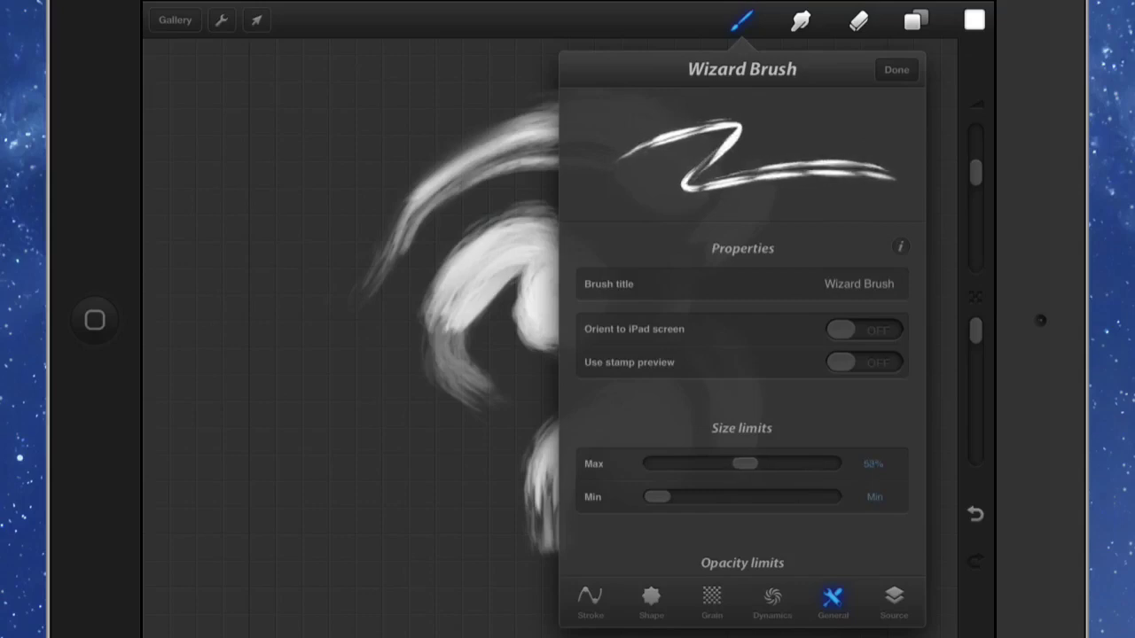
- Set Wizard Brush Spacing to 4% and Scatter to 30%, then finish with Done
{"action": "left_click", "coordinate": [590, 601]}
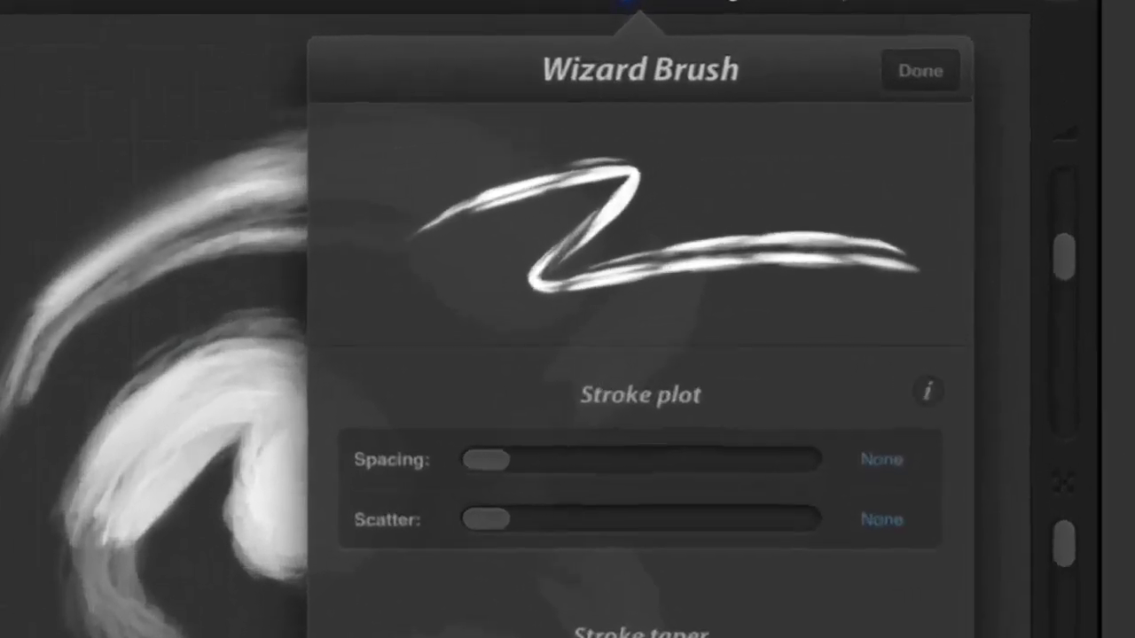
{"action": "left_click_drag", "start_coordinate": [657, 284], "coordinate": [710, 284]}
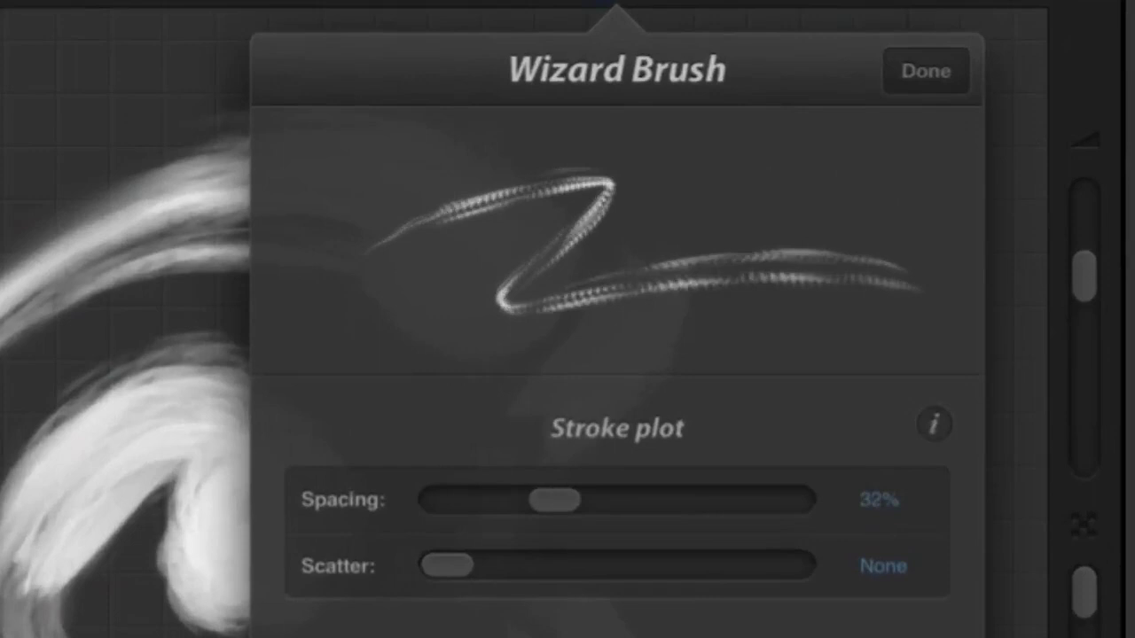
{"action": "mouse_move", "coordinate": [554, 500]}
{"action": "left_mouse_down"}
{"action": "mouse_move", "coordinate": [544, 500]}
{"action": "mouse_move", "coordinate": [715, 500]}
{"action": "mouse_move", "coordinate": [629, 500]}
{"action": "left_mouse_up"}
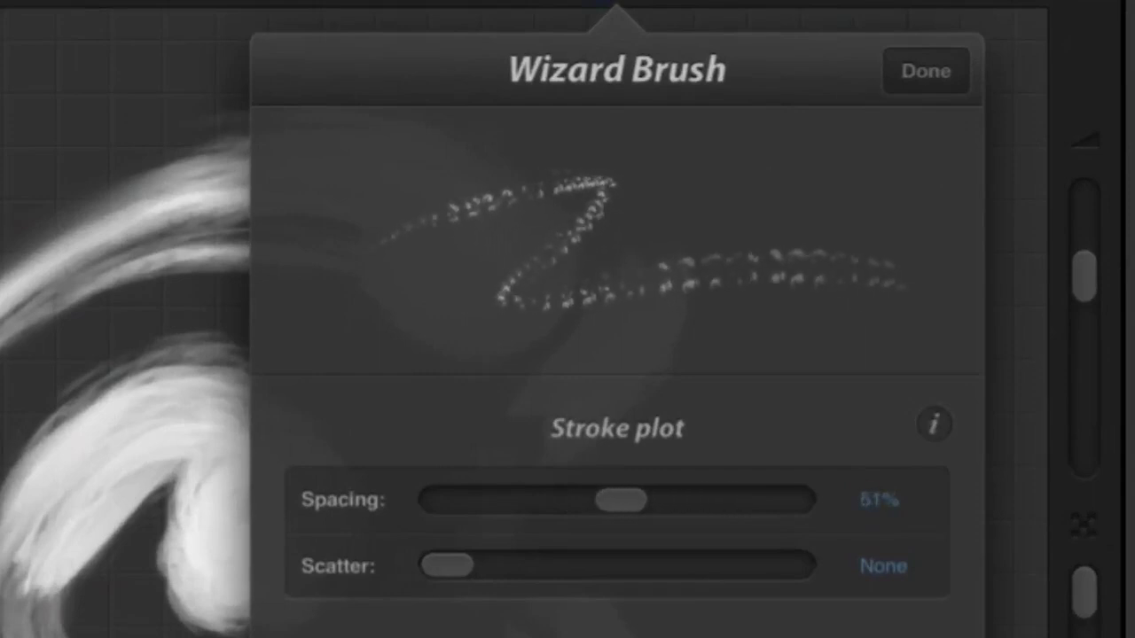
{"action": "left_click_drag", "start_coordinate": [620, 500], "coordinate": [460, 500]}
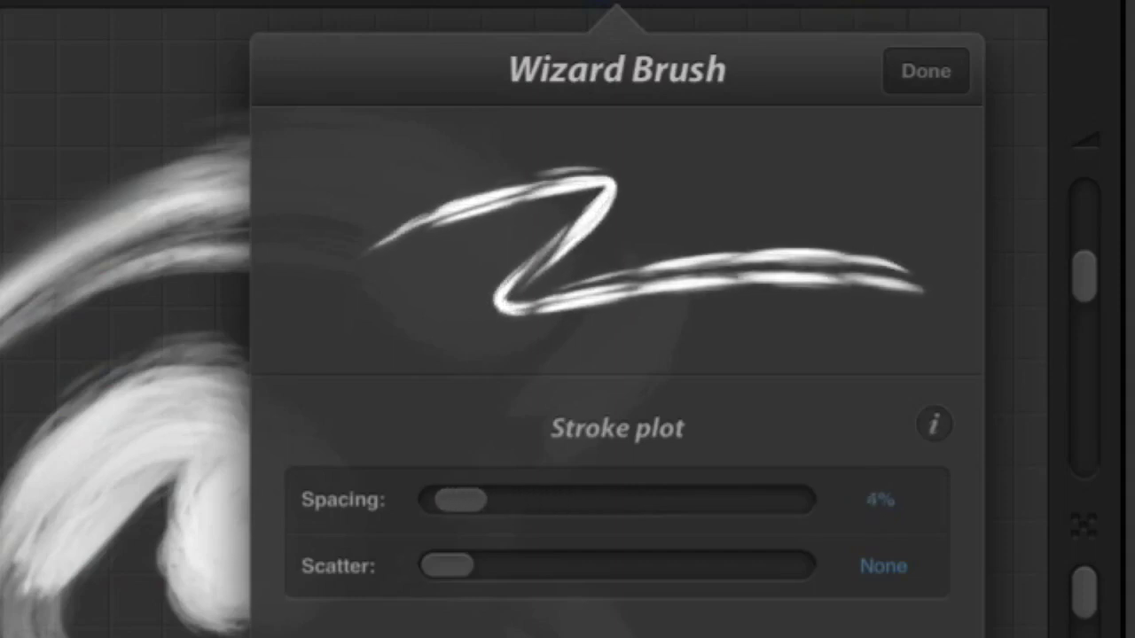
{"action": "left_click_drag", "start_coordinate": [447, 566], "coordinate": [594, 565]}
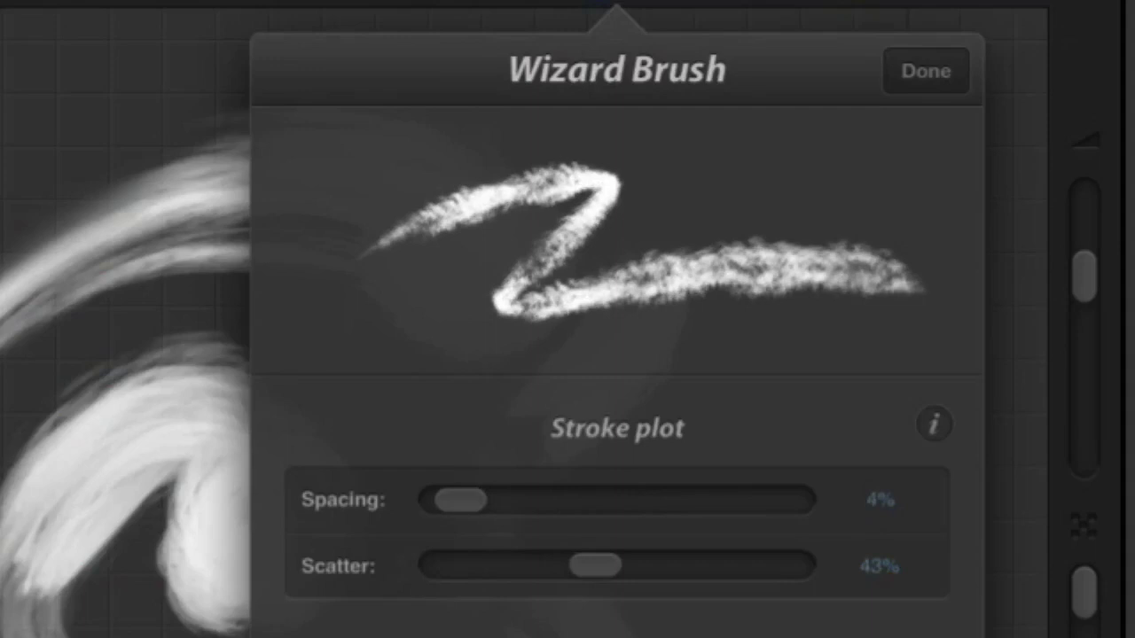
{"action": "left_click_drag", "start_coordinate": [594, 565], "coordinate": [549, 566]}
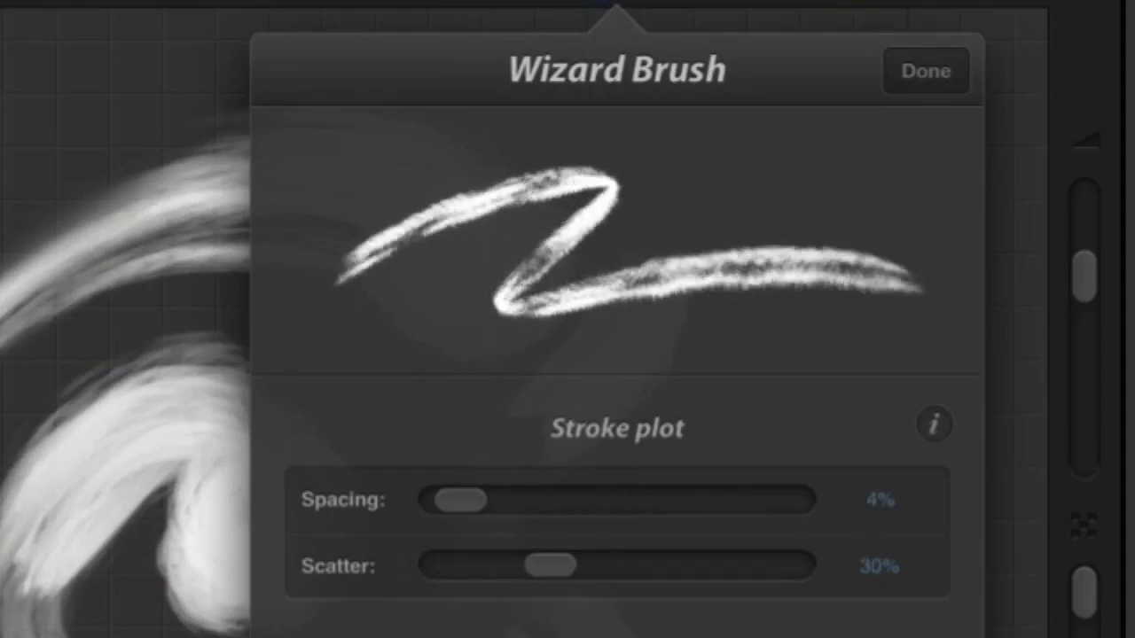
{"action": "left_click", "coordinate": [925, 71]}
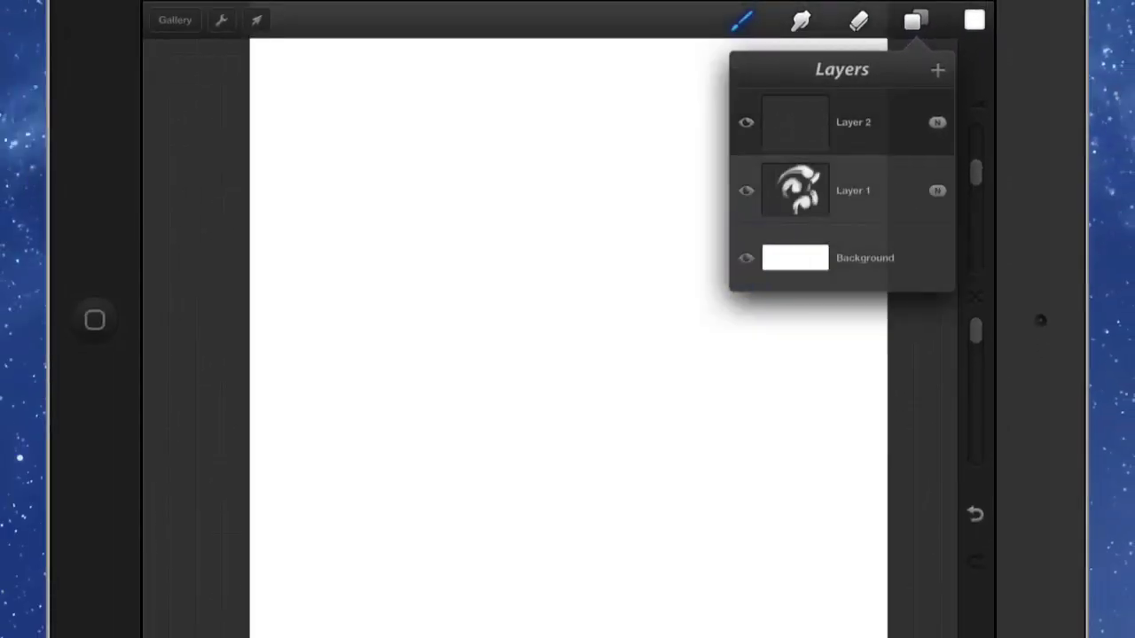
- Choose red as the paint colour in the colour picker
{"action": "left_click", "coordinate": [975, 19]}
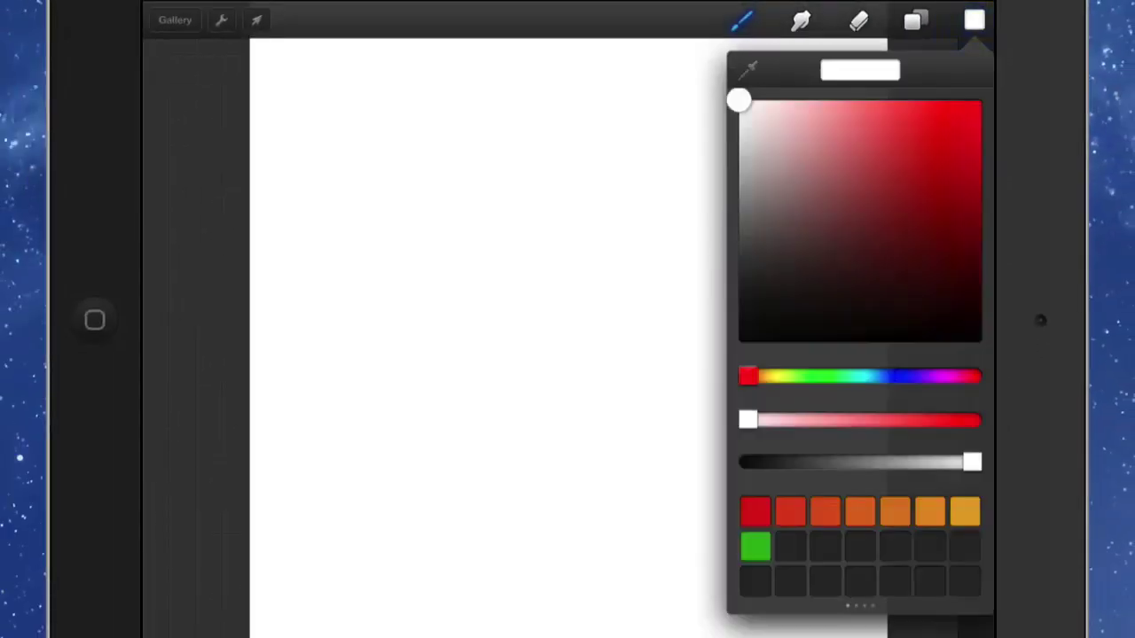
{"action": "left_click", "coordinate": [945, 140]}
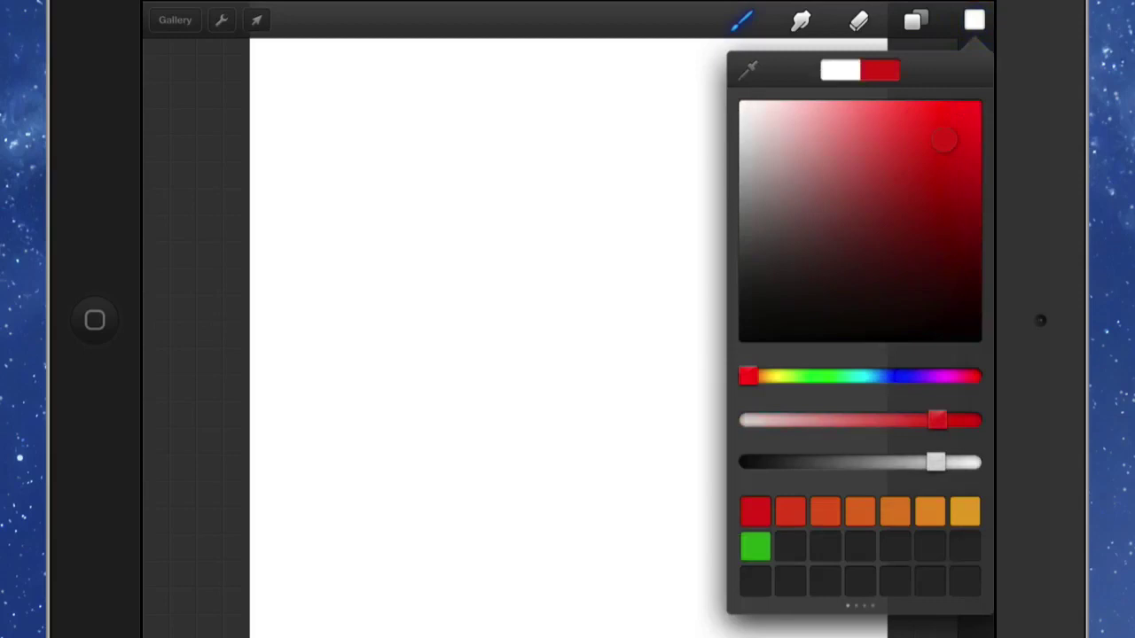
{"action": "left_click", "coordinate": [974, 19]}
- Test-paint faint red diagonal scribbles, enlarge the brush, and add a looping zigzag
{"action": "left_click_drag", "start_coordinate": [425, 142], "coordinate": [299, 292]}
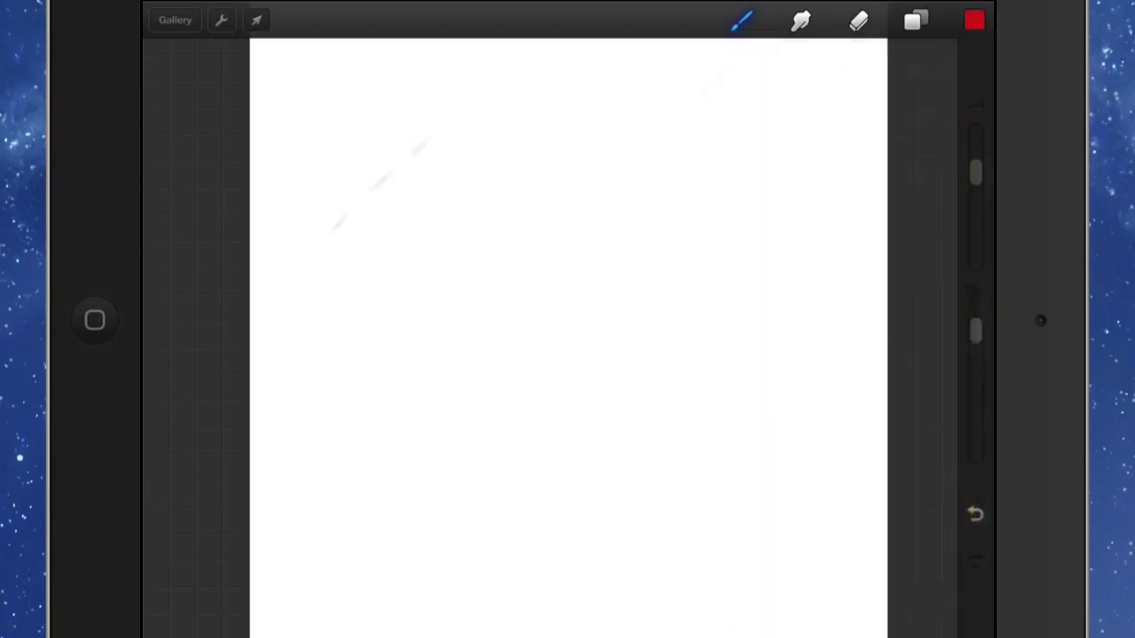
{"action": "mouse_move", "coordinate": [514, 142]}
{"action": "left_mouse_down"}
{"action": "mouse_move", "coordinate": [399, 217]}
{"action": "mouse_move", "coordinate": [578, 109]}
{"action": "left_mouse_up"}
{"action": "left_click_drag", "start_coordinate": [476, 204], "coordinate": [339, 373]}
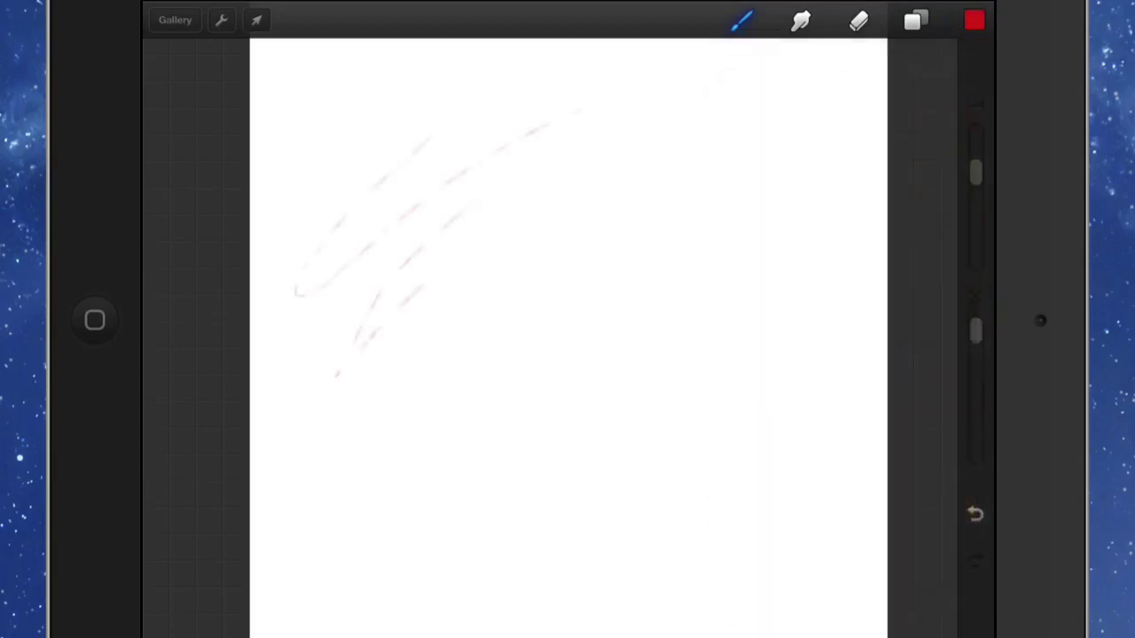
{"action": "mouse_move", "coordinate": [405, 297]}
{"action": "left_mouse_down"}
{"action": "mouse_move", "coordinate": [605, 159]}
{"action": "mouse_move", "coordinate": [479, 315]}
{"action": "left_mouse_up"}
{"action": "mouse_move", "coordinate": [975, 172]}
{"action": "left_mouse_down"}
{"action": "mouse_move", "coordinate": [975, 106]}
{"action": "mouse_move", "coordinate": [975, 136]}
{"action": "left_mouse_up"}
{"action": "mouse_move", "coordinate": [431, 335]}
{"action": "left_mouse_down"}
{"action": "mouse_move", "coordinate": [519, 232]}
{"action": "mouse_move", "coordinate": [590, 280]}
{"action": "left_mouse_up"}
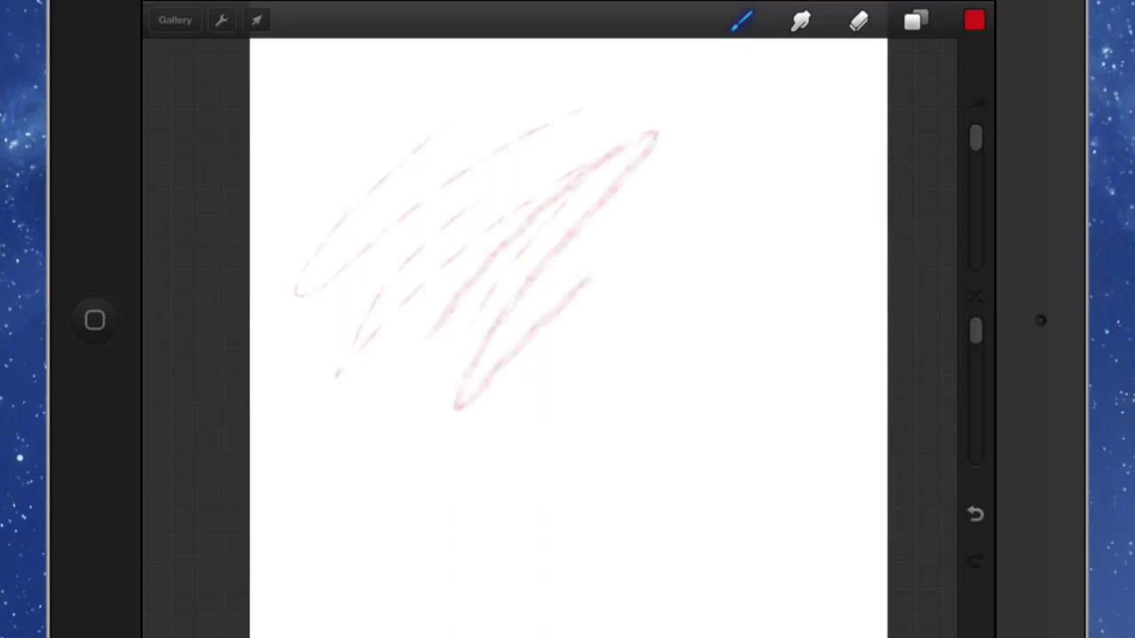
{"action": "mouse_move", "coordinate": [340, 239]}
{"action": "left_mouse_down"}
{"action": "mouse_move", "coordinate": [514, 110]}
{"action": "mouse_move", "coordinate": [713, 413]}
{"action": "left_mouse_up"}
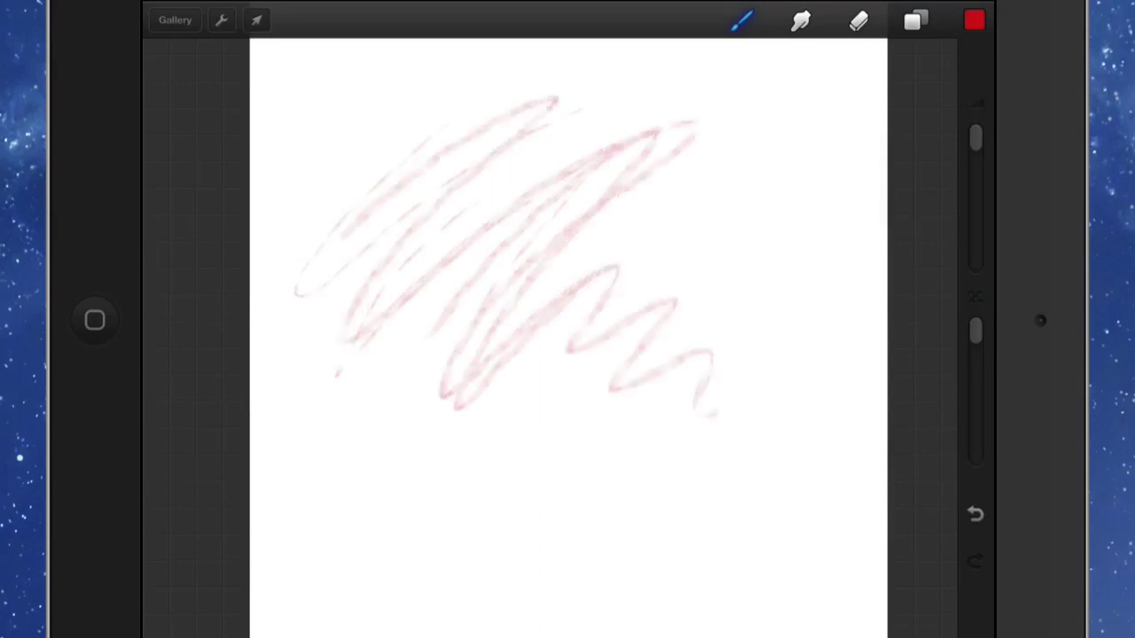
- Reselect Wizard Brush and paint a bold dark red zigzag over the scribbles
{"action": "left_click", "coordinate": [741, 21]}
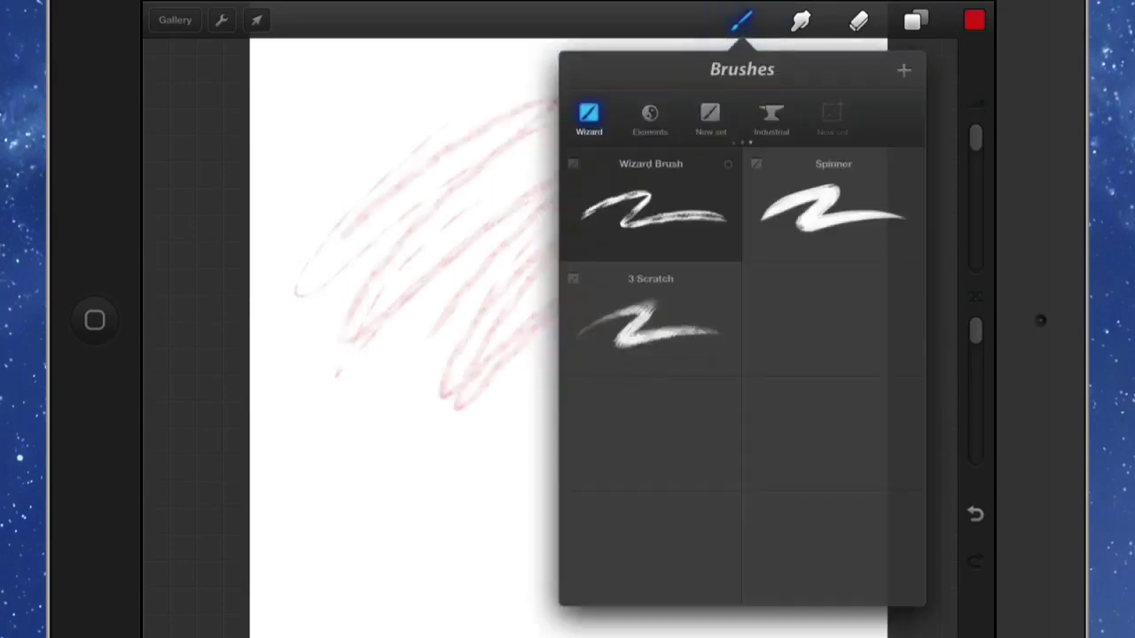
{"action": "left_click", "coordinate": [651, 208]}
{"action": "left_click", "coordinate": [897, 69]}
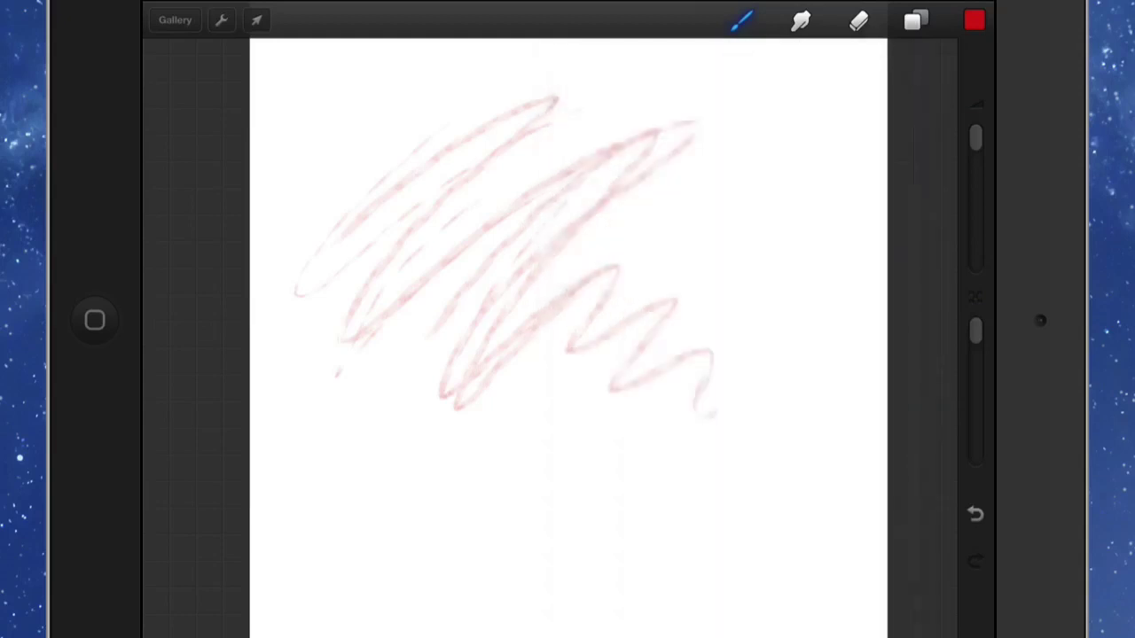
{"action": "mouse_move", "coordinate": [321, 236]}
{"action": "left_mouse_down"}
{"action": "mouse_move", "coordinate": [451, 119]}
{"action": "mouse_move", "coordinate": [342, 266]}
{"action": "mouse_move", "coordinate": [594, 106]}
{"action": "mouse_move", "coordinate": [478, 335]}
{"action": "mouse_move", "coordinate": [719, 400]}
{"action": "mouse_move", "coordinate": [771, 451]}
{"action": "left_mouse_up"}
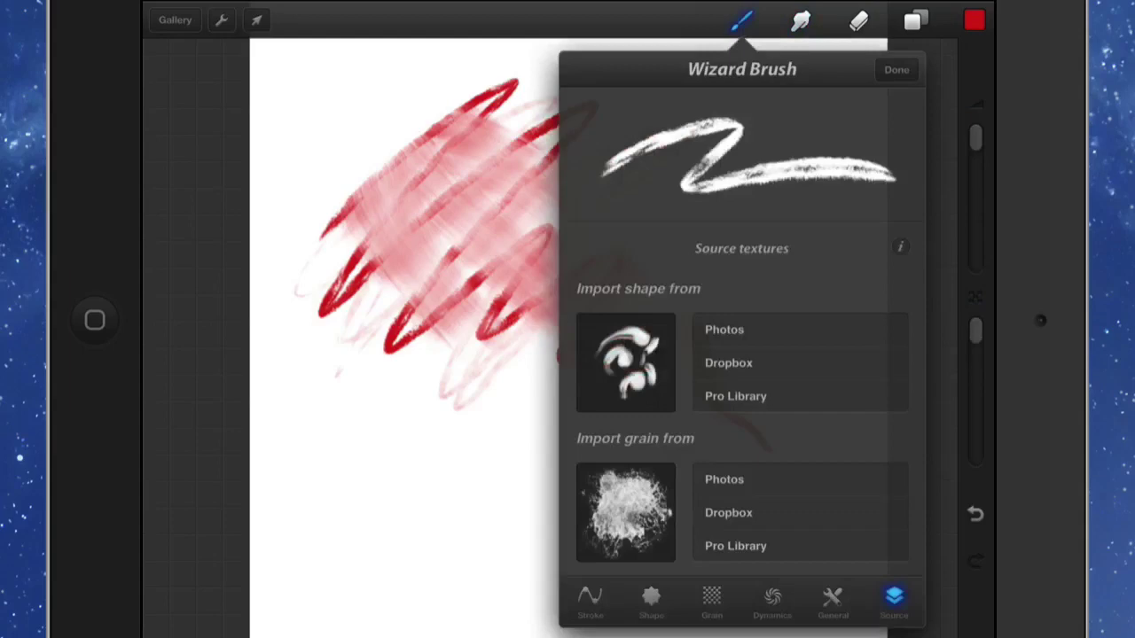
- Try the tangled-line Pro Library texture as the Wizard Brush grain
{"action": "left_click", "coordinate": [735, 546]}
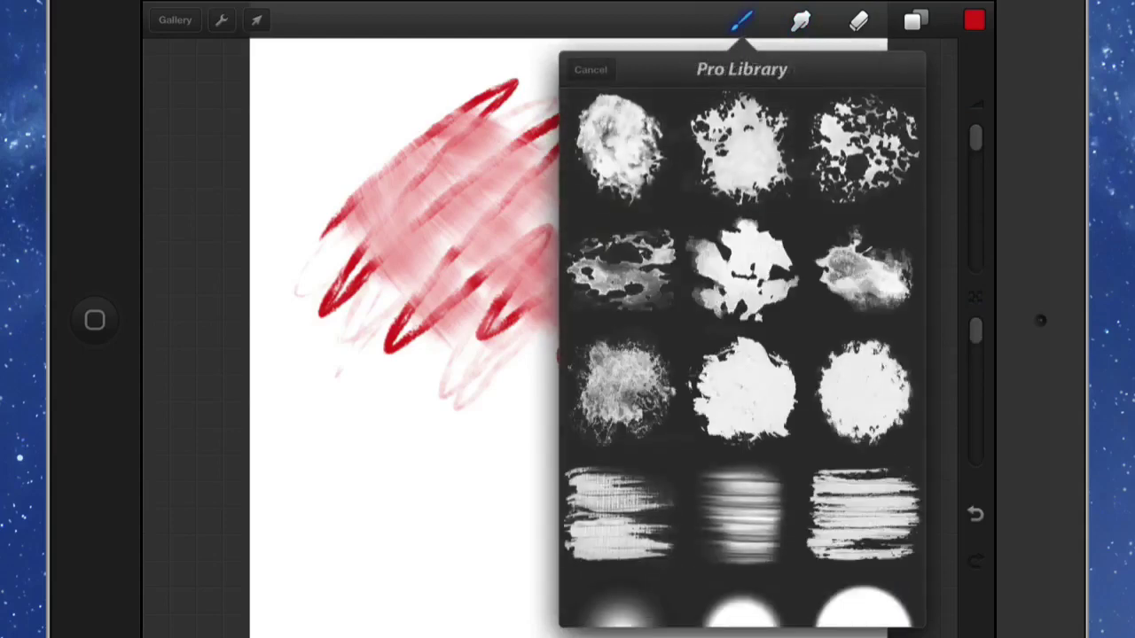
{"action": "scroll", "coordinate": [741, 354], "scroll_direction": "down", "scroll_amount": 10}
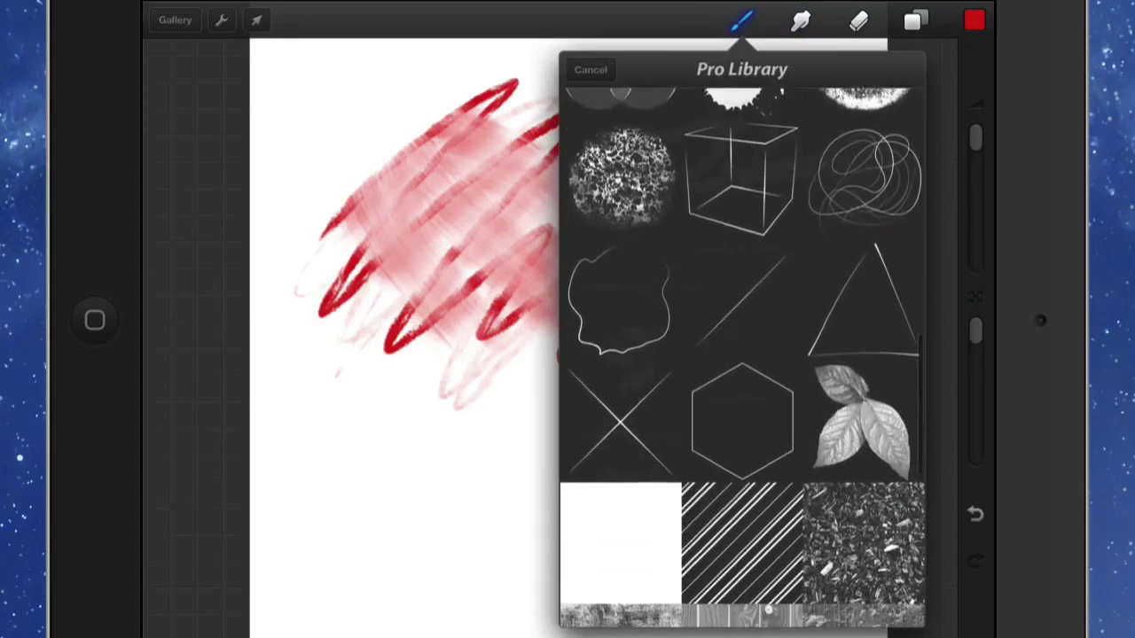
{"action": "scroll", "coordinate": [741, 354], "scroll_direction": "up", "scroll_amount": 3}
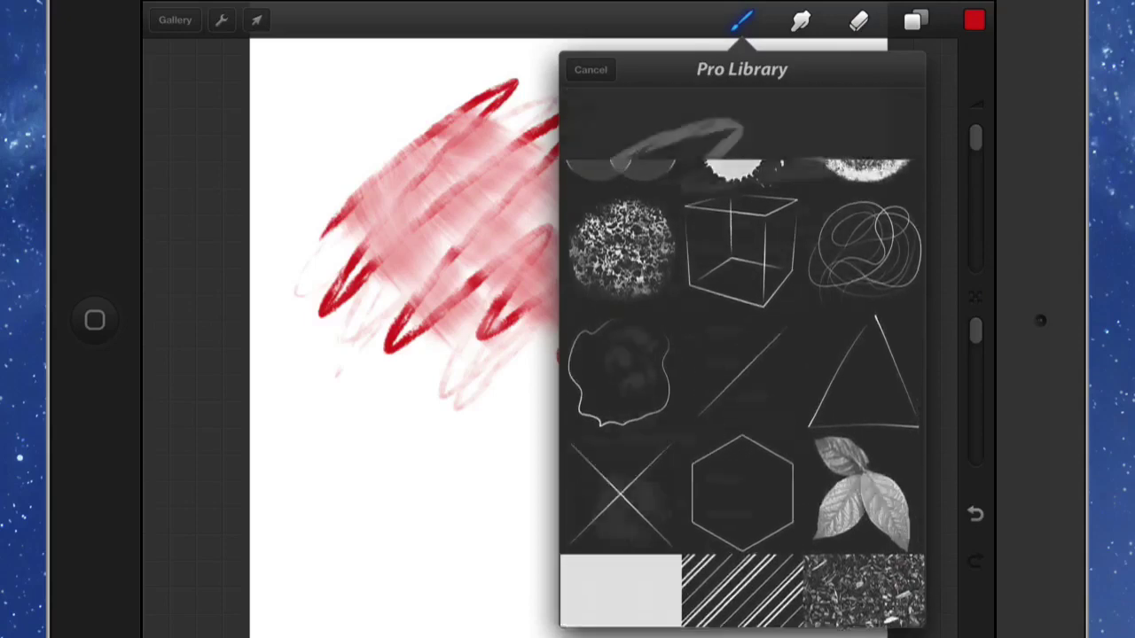
{"action": "left_click", "coordinate": [591, 69]}
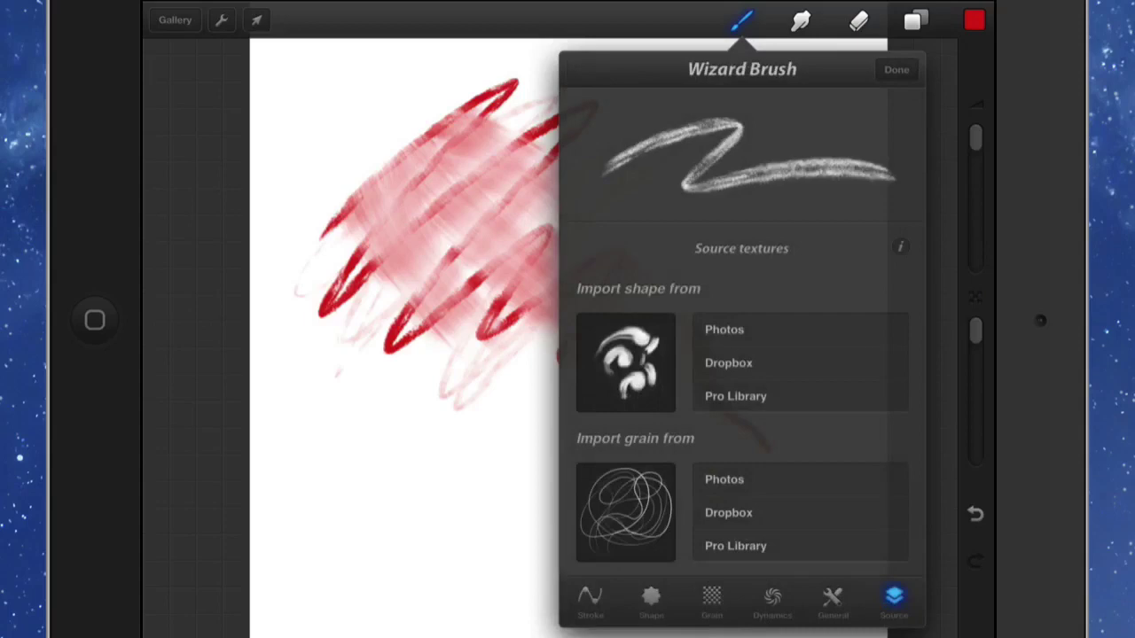
- Replace the grain with the leaf texture from the Pro Library
{"action": "left_click", "coordinate": [735, 546]}
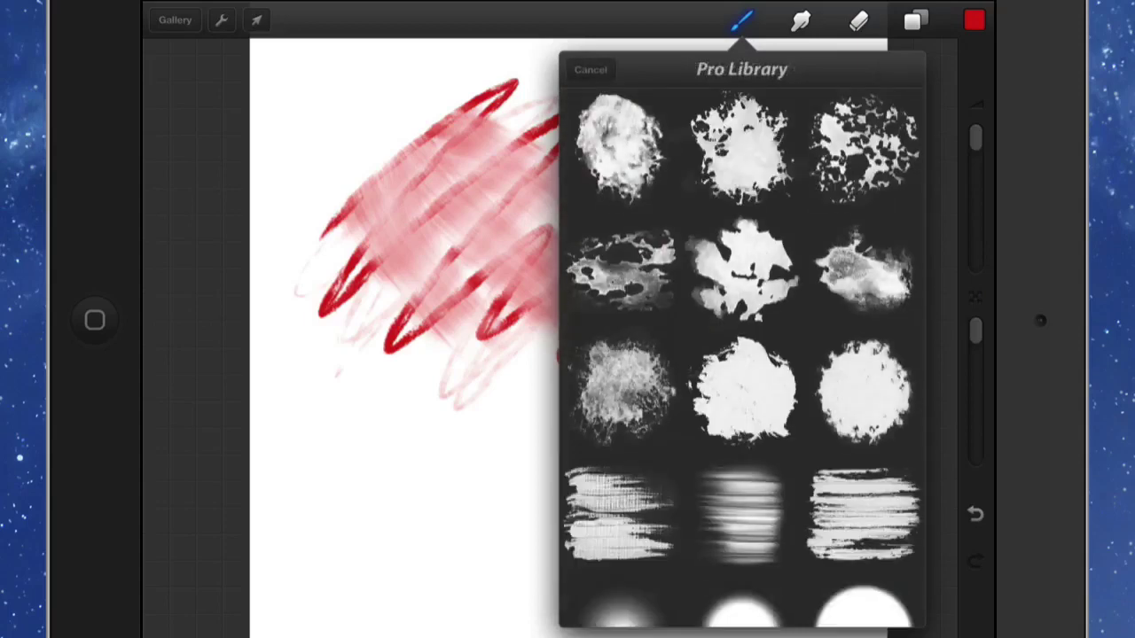
{"action": "scroll", "coordinate": [741, 355], "scroll_direction": "down", "scroll_amount": 3}
{"action": "scroll", "coordinate": [741, 354], "scroll_direction": "down", "scroll_amount": 5}
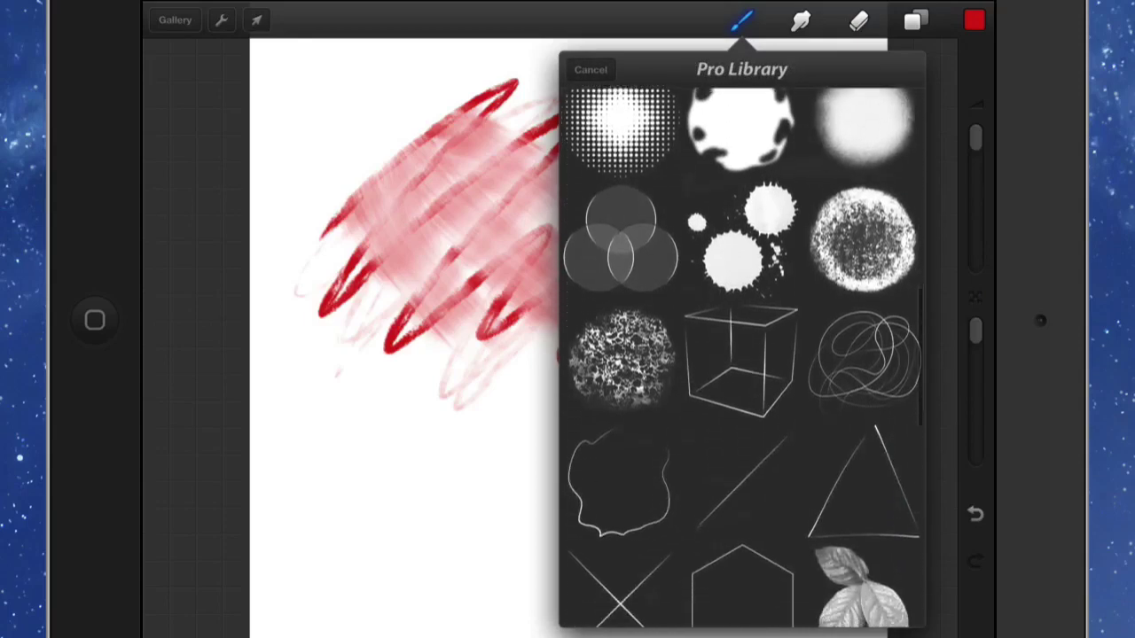
{"action": "scroll", "coordinate": [741, 355], "scroll_direction": "down", "scroll_amount": 3}
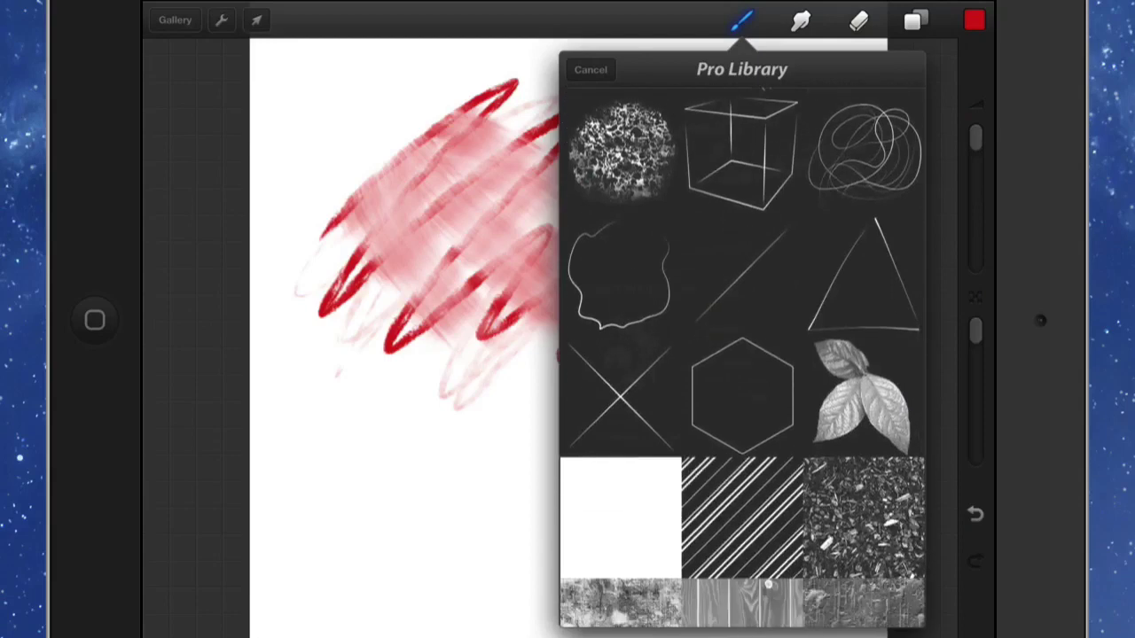
{"action": "left_click", "coordinate": [861, 394]}
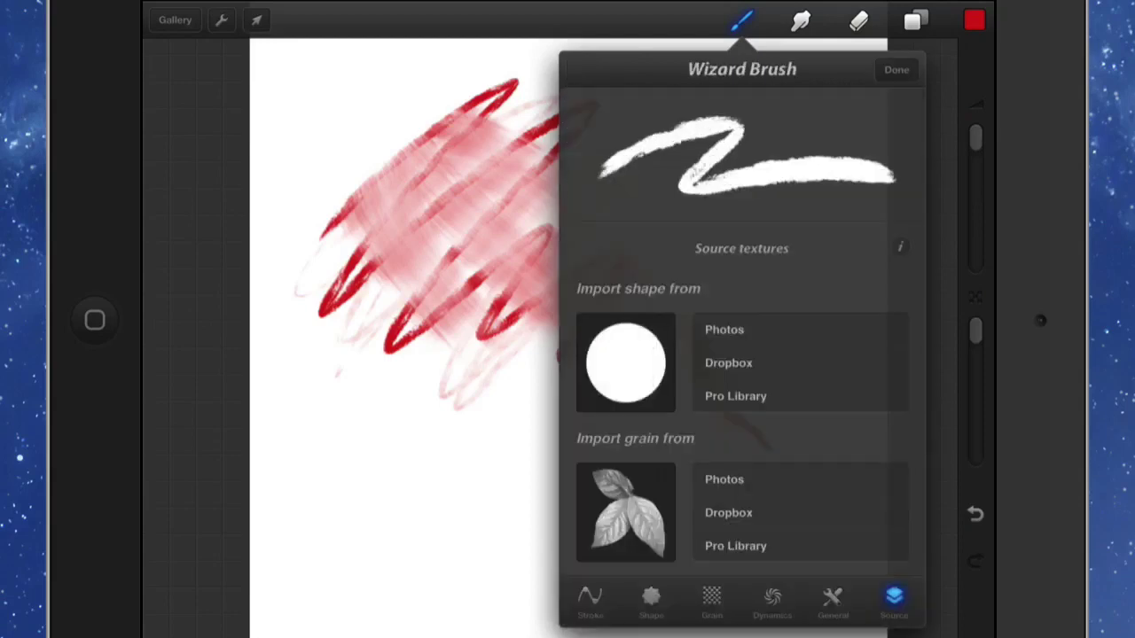
- In the Wizard Brush's Stroke settings, set Scatter to 78% and Spacing to 27%
{"action": "left_click", "coordinate": [589, 601]}
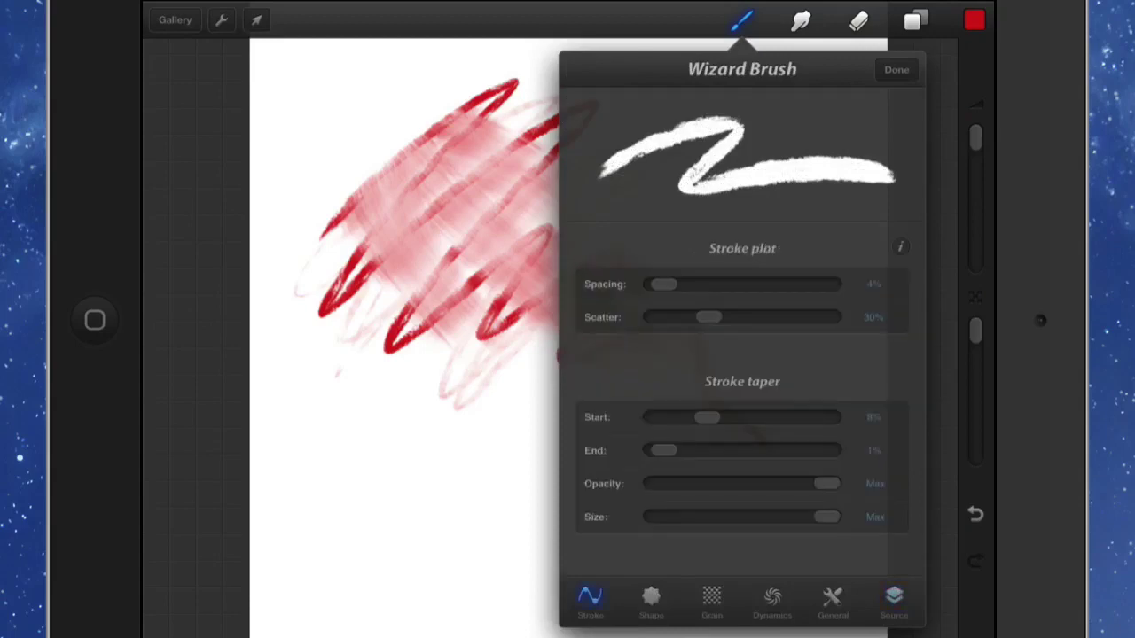
{"action": "left_click_drag", "start_coordinate": [708, 316], "coordinate": [788, 316]}
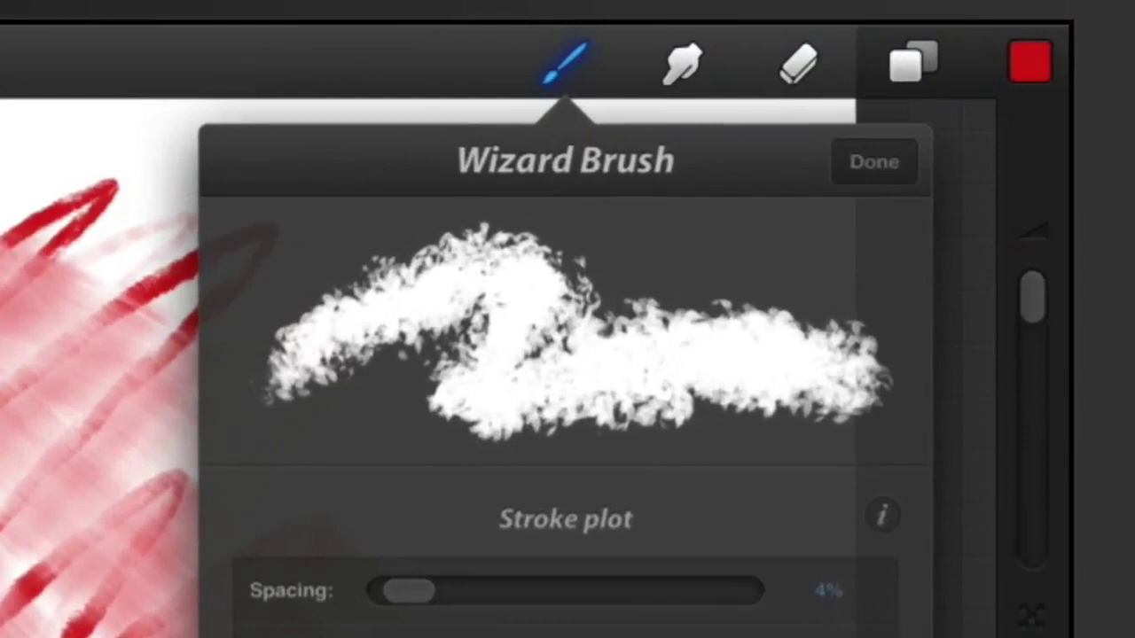
{"action": "left_click_drag", "start_coordinate": [409, 590], "coordinate": [485, 590]}
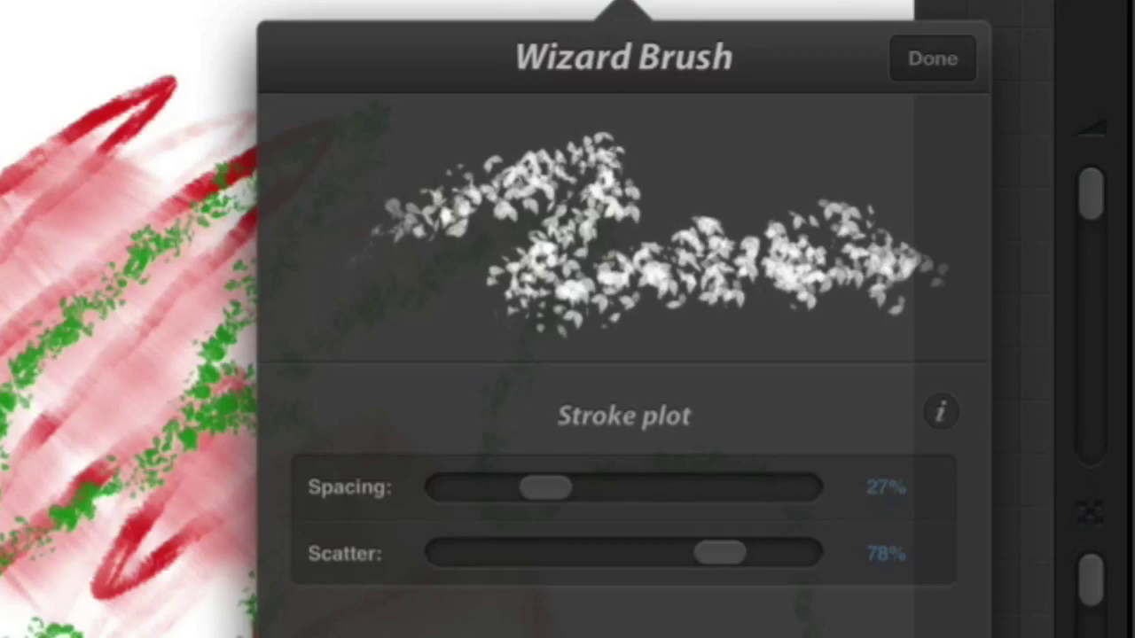
- Widen the Wizard Brush's Spacing to 30% and max its Scatter at 100%
{"action": "mouse_move", "coordinate": [545, 486]}
{"action": "left_mouse_down"}
{"action": "mouse_move", "coordinate": [626, 487]}
{"action": "mouse_move", "coordinate": [582, 487]}
{"action": "mouse_move", "coordinate": [594, 487]}
{"action": "left_mouse_up"}
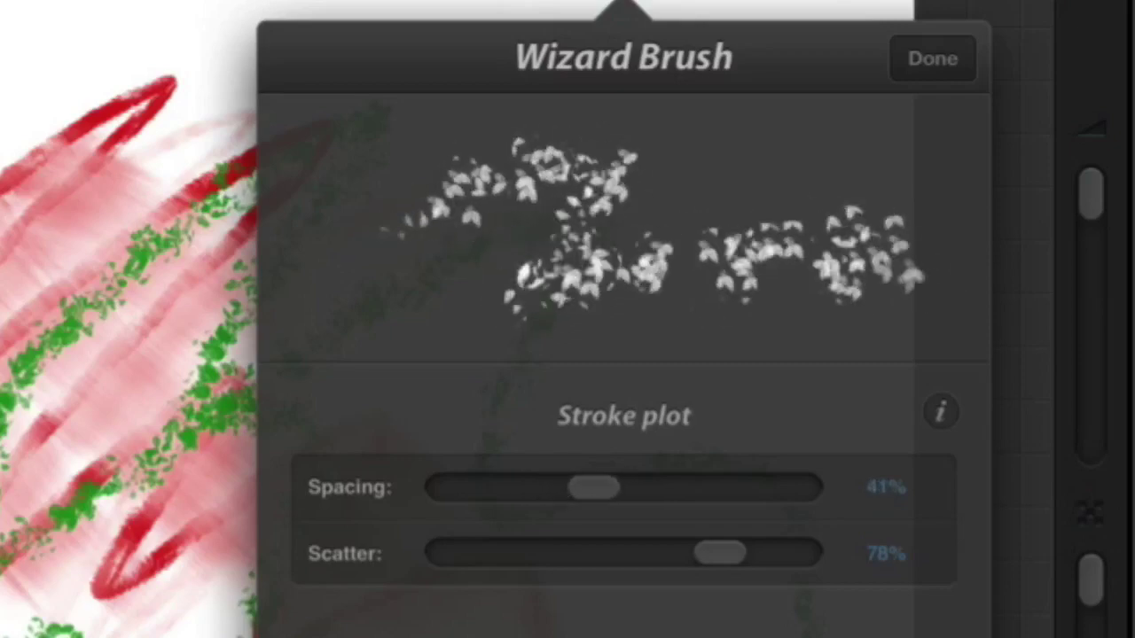
{"action": "left_click_drag", "start_coordinate": [720, 553], "coordinate": [780, 553]}
{"action": "scroll", "coordinate": [620, 487], "scroll_direction": "down", "scroll_amount": 5}
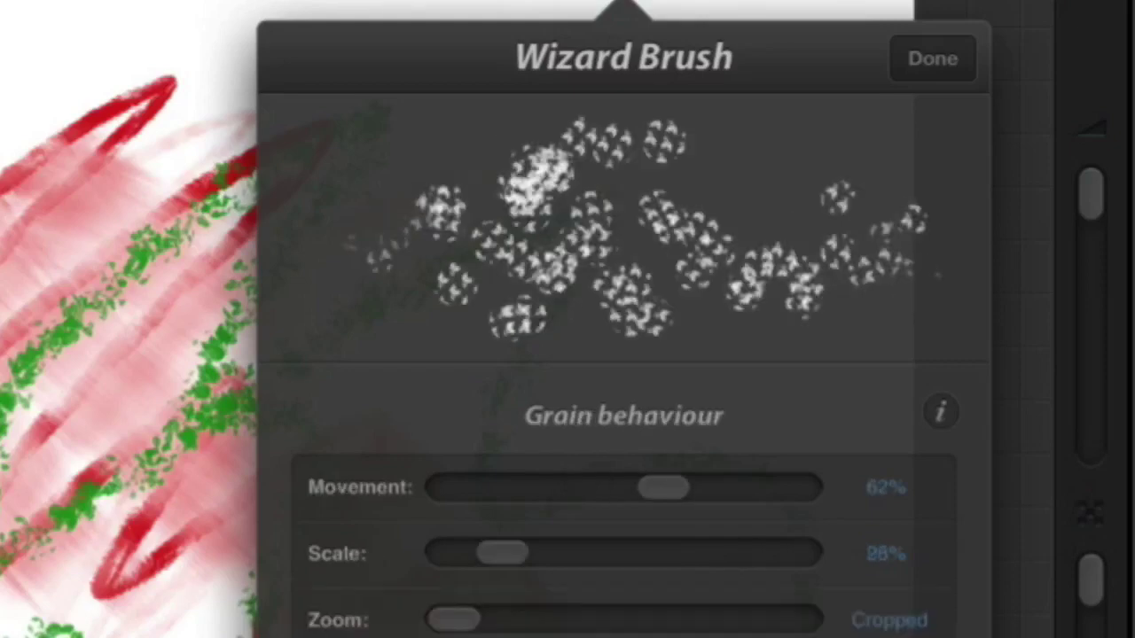
{"action": "scroll", "coordinate": [621, 487], "scroll_direction": "up", "scroll_amount": 5}
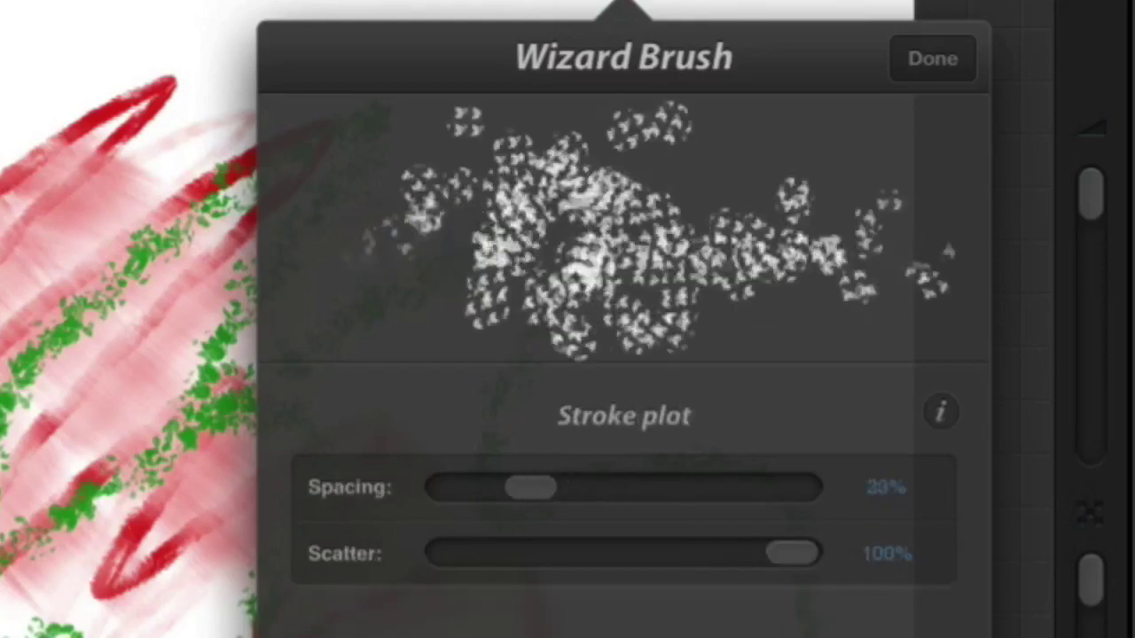